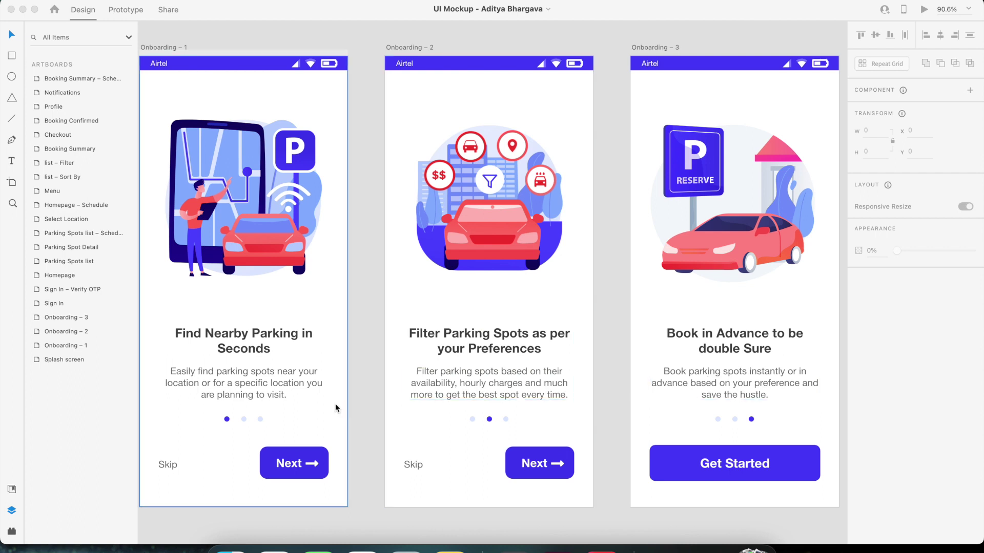
# Step: Select the description paragraph inside its group on the Onboarding – 1 artboard
pyautogui.doubleClick(285, 386)
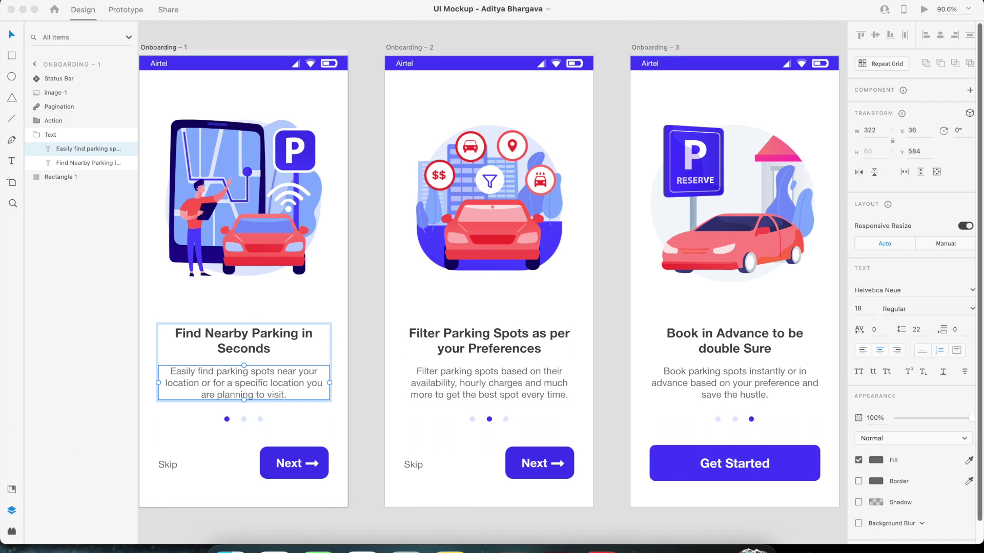
# Step: Change the first screen's description text fill to light grey #9F9F9F
pyautogui.scroll(-1, 918, 340)
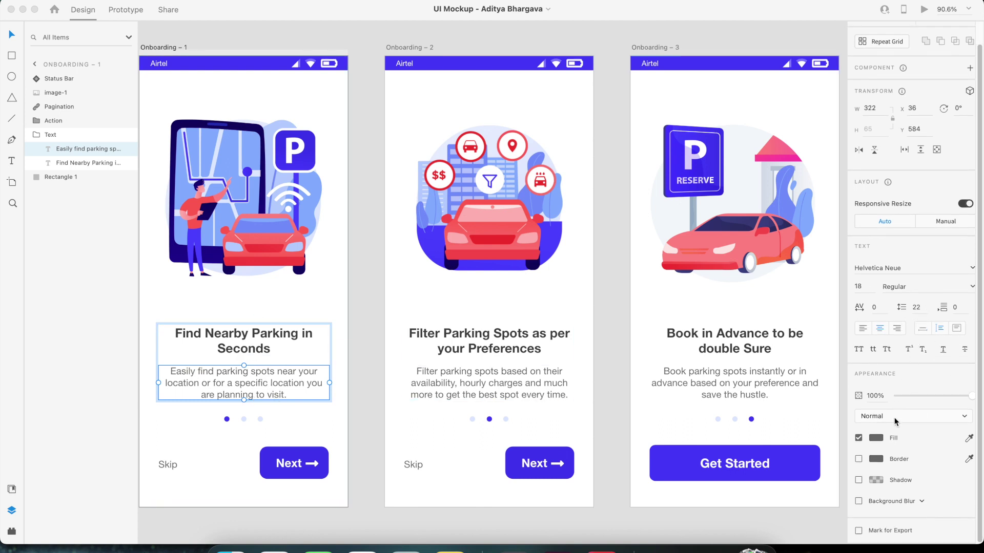
pyautogui.click(876, 439)
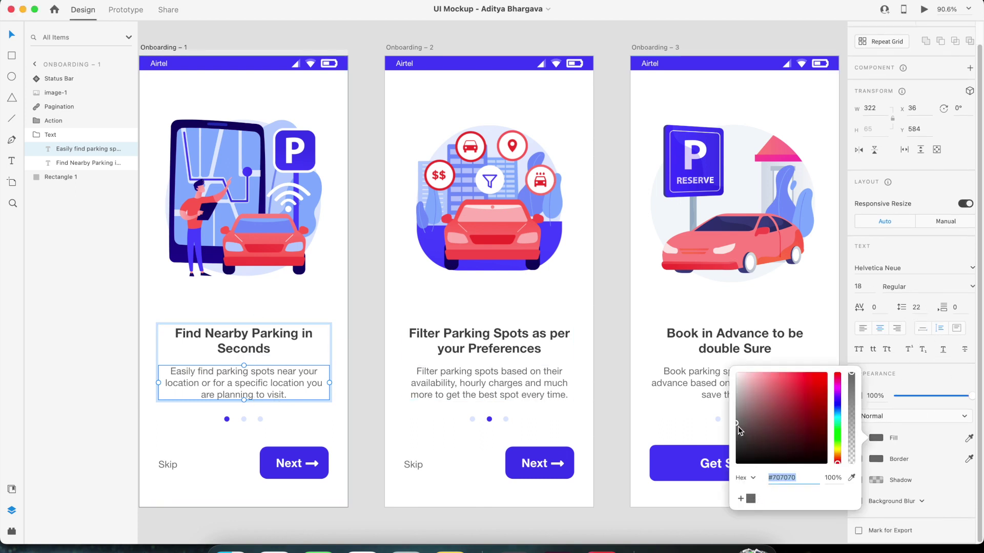
pyautogui.moveTo(737, 430); pyautogui.dragTo(727, 408)
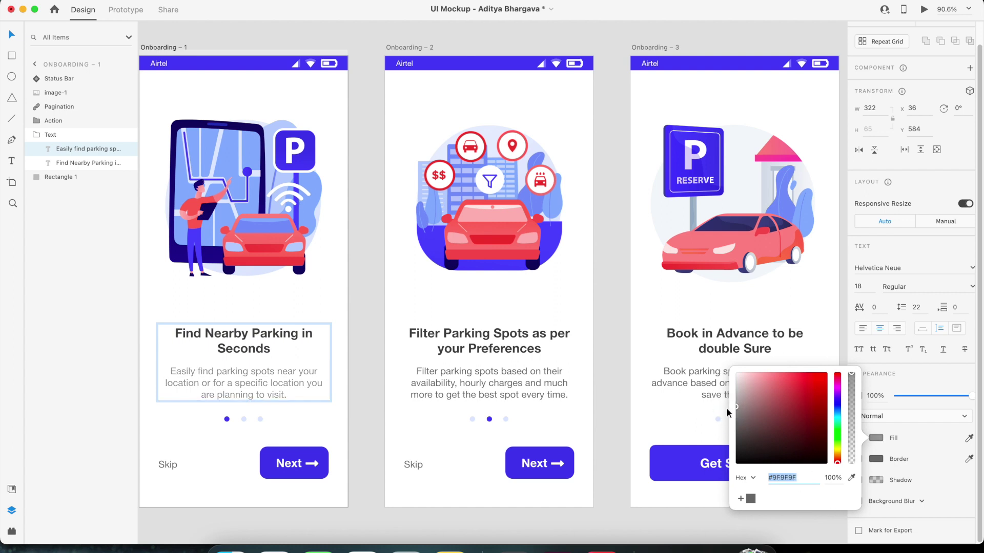
pyautogui.click(927, 429)
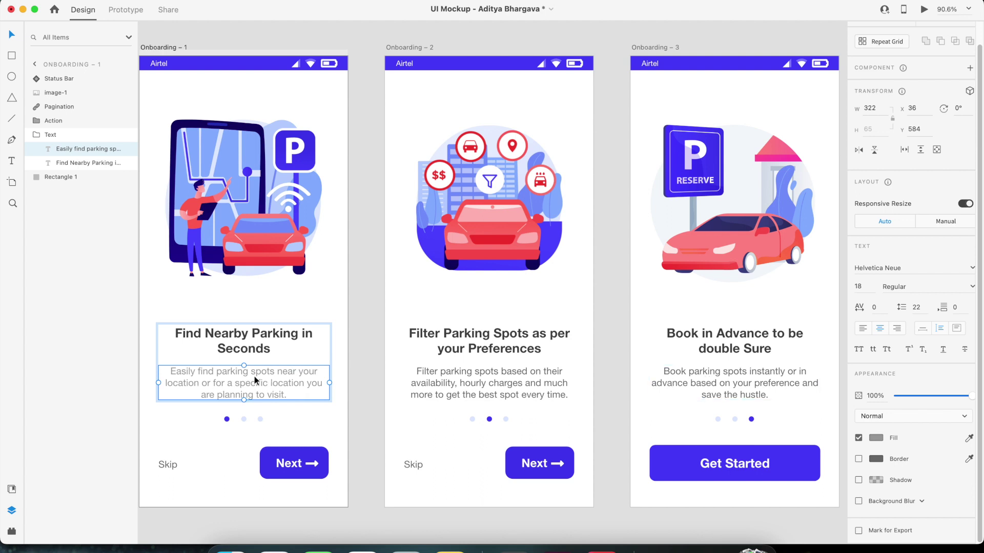
# Step: Save #9F9F9F as a swatch and apply it to the second screen's description text
pyautogui.click(880, 438)
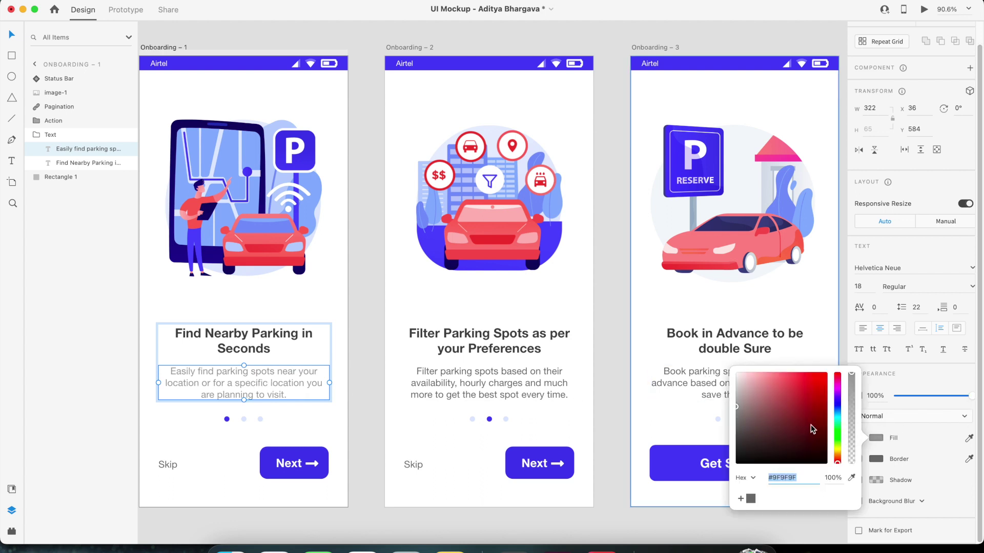
pyautogui.click(741, 499)
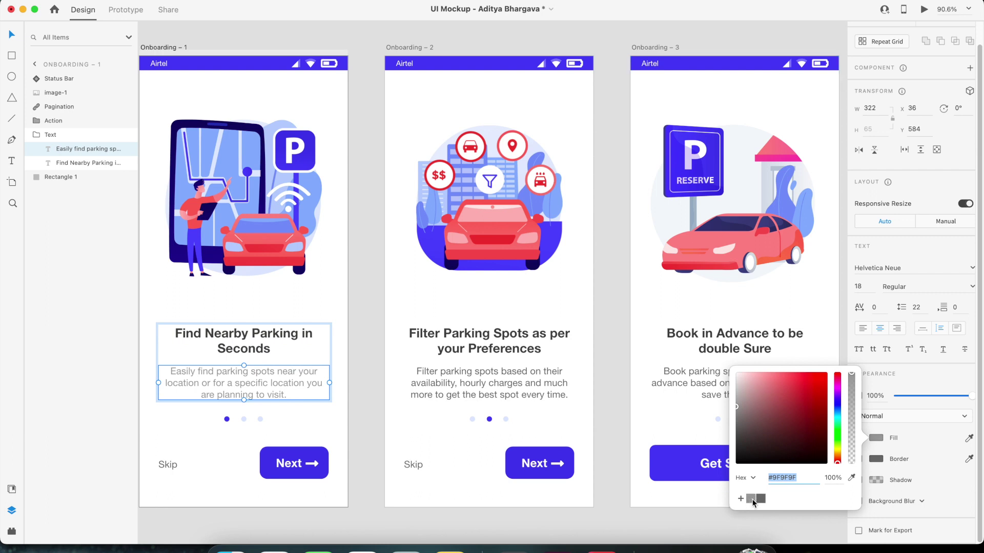
pyautogui.click(512, 388)
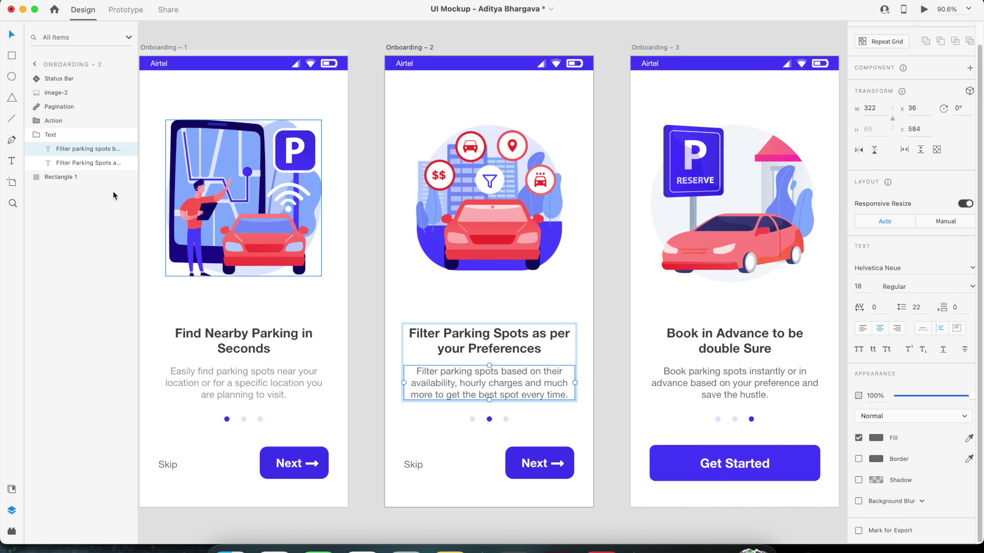
pyautogui.click(875, 439)
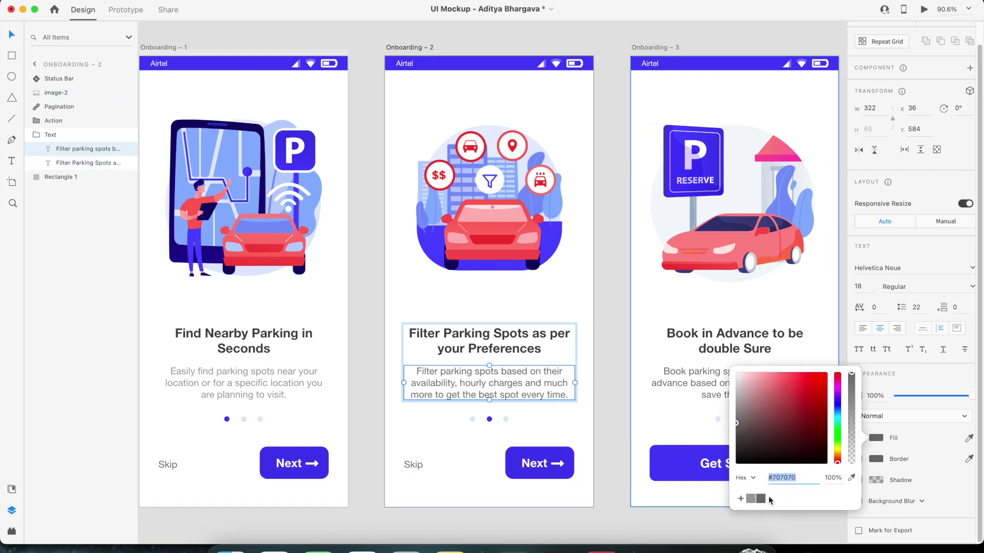
pyautogui.click(754, 501)
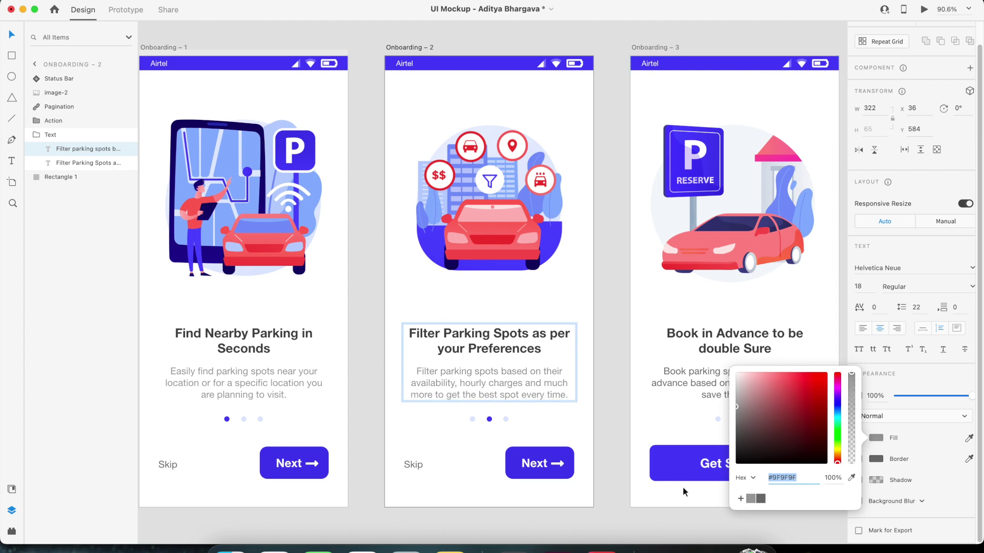
pyautogui.click(598, 400)
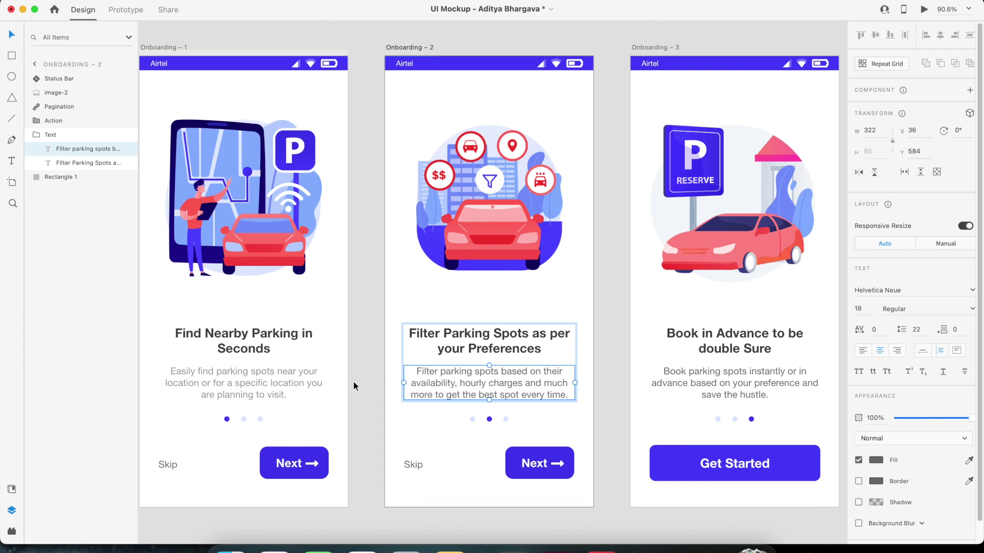
pyautogui.click(276, 376)
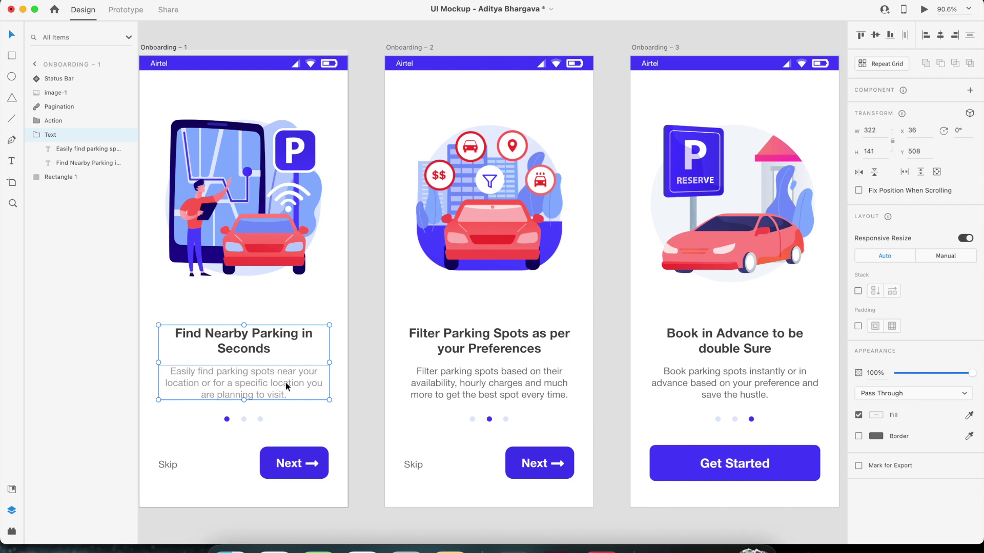
pyautogui.click(287, 385)
pyautogui.click(365, 384)
pyautogui.click(307, 385)
pyautogui.doubleClick(306, 384)
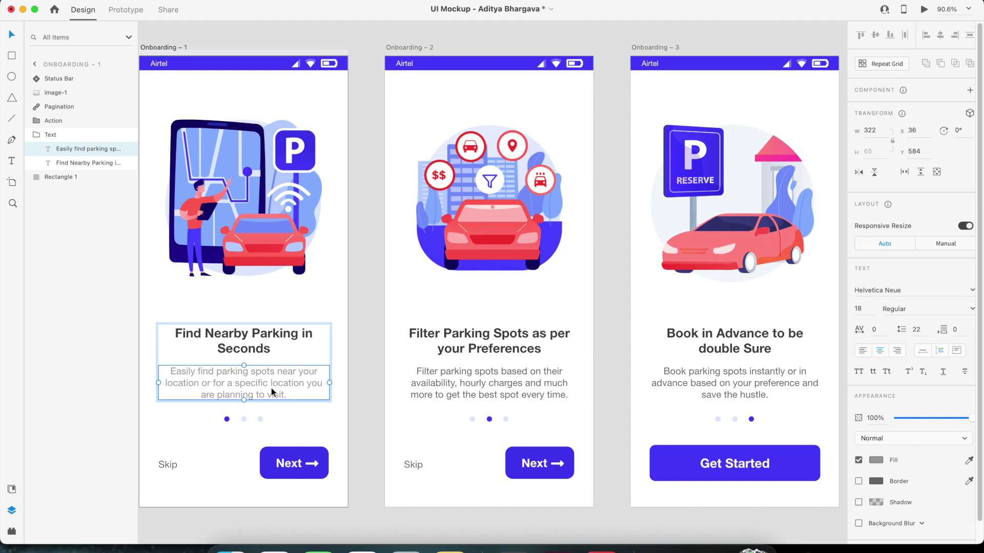
pyautogui.doubleClick(500, 394)
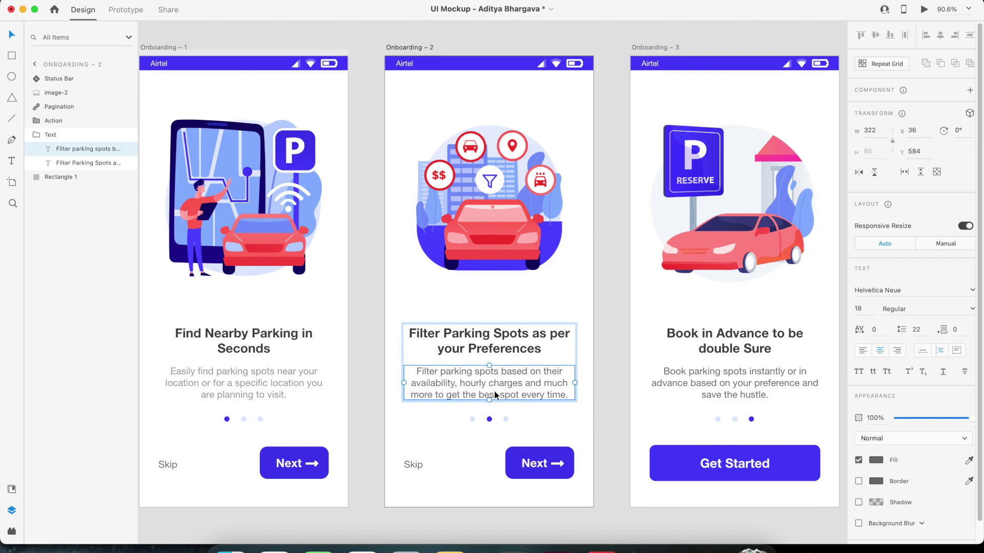
pyautogui.press('alt')
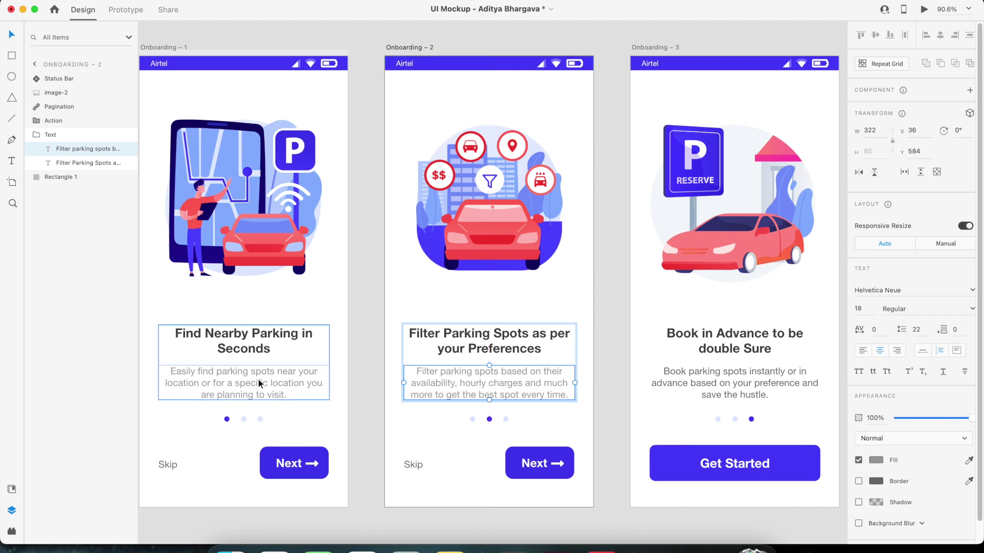
# Step: Select the text groups on the first two screens, then the third and first screens' descriptions
pyautogui.click(258, 379)
pyautogui.click(486, 380)
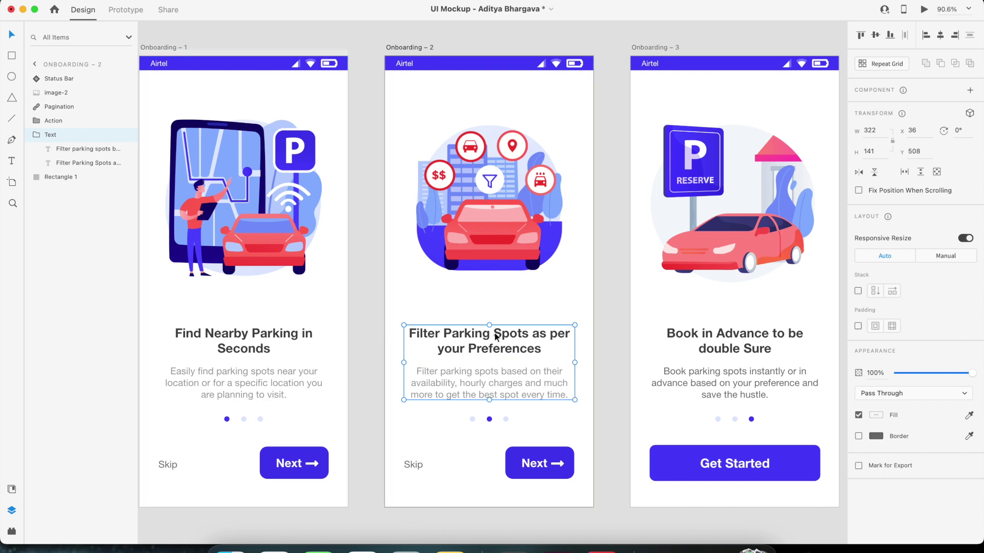
pyautogui.click(262, 391)
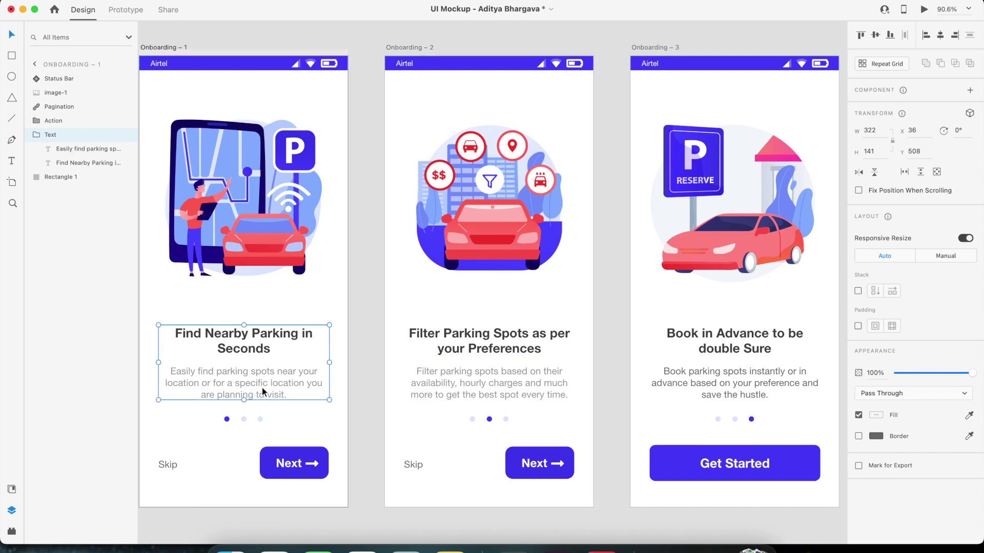
pyautogui.click(423, 382)
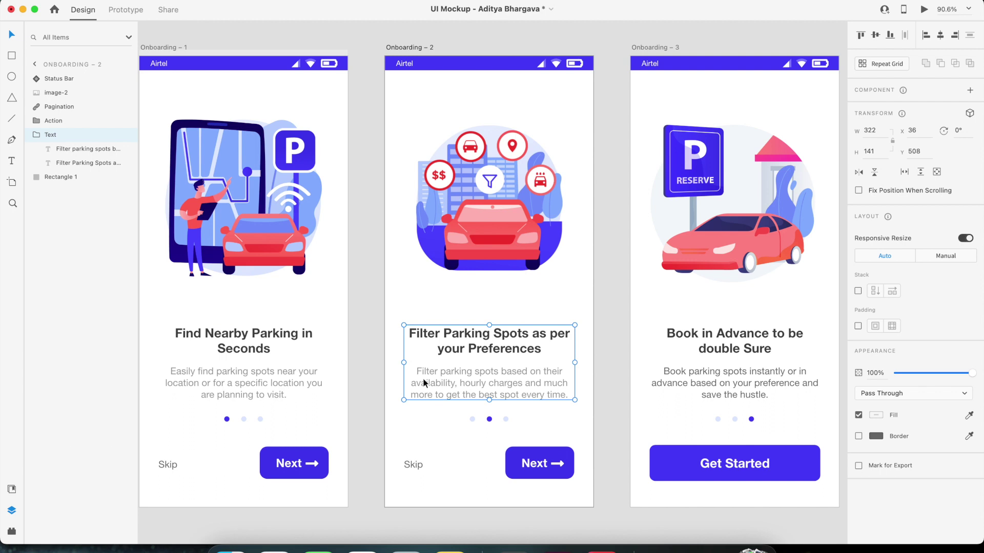
pyautogui.keyDown('super'); pyautogui.click(670, 384); pyautogui.keyUp('super')
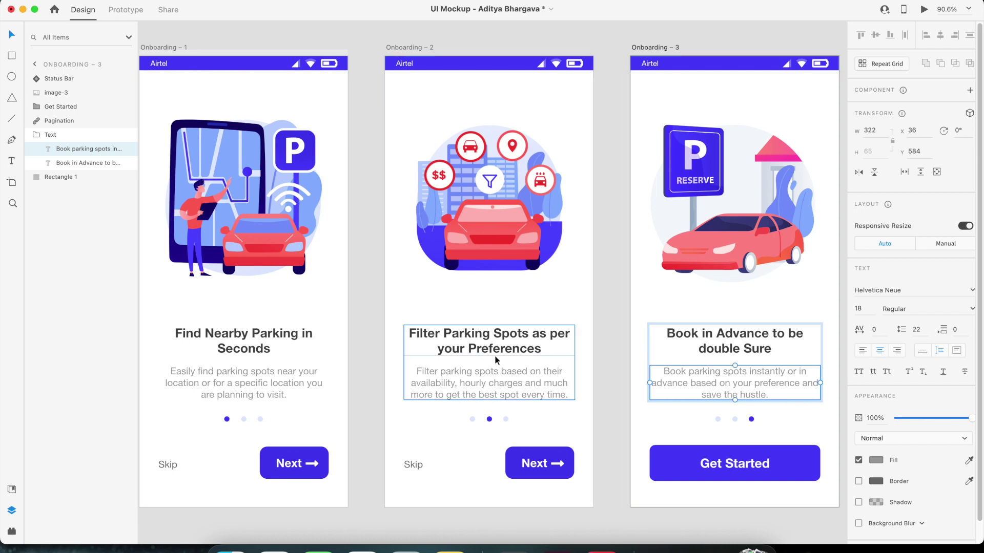
pyautogui.doubleClick(282, 388)
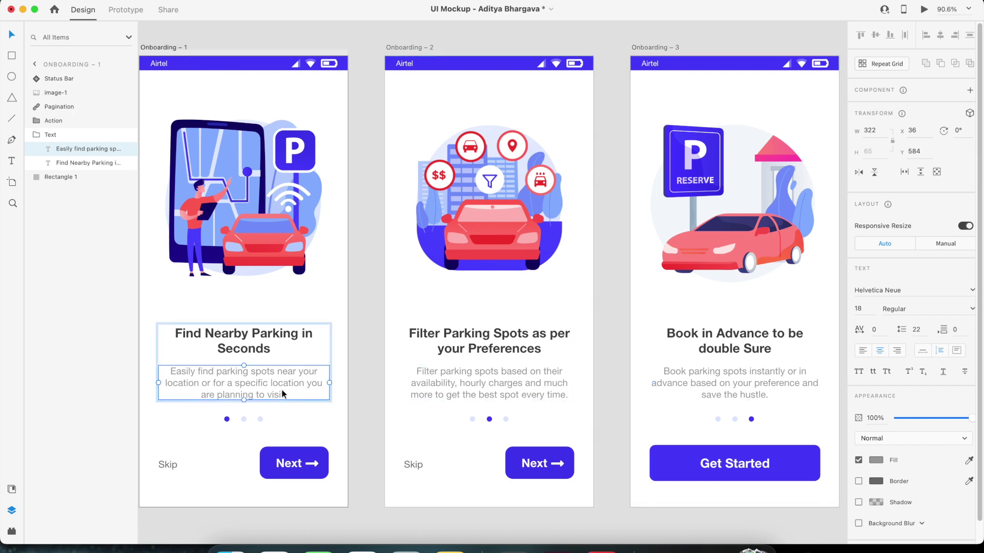
# Step: Try the Hentzaulnitials font on the first description and set its line spacing to 20
pyautogui.click(913, 290)
pyautogui.click(972, 291)
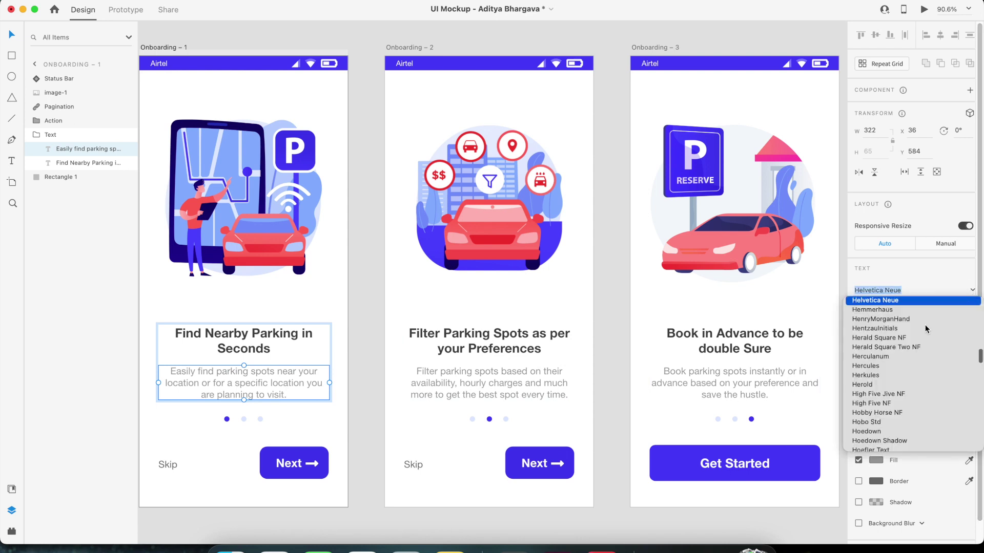
pyautogui.click(883, 328)
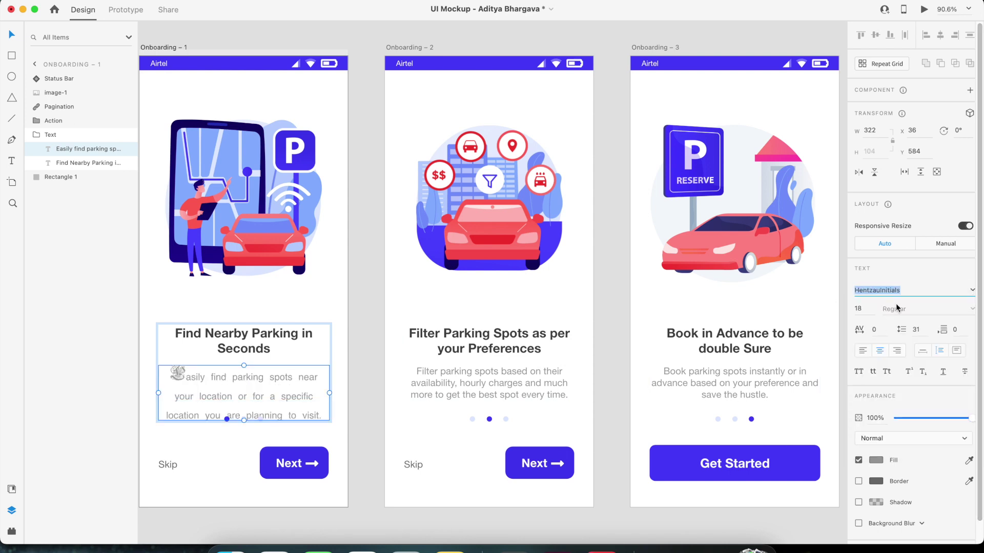
pyautogui.click(924, 331)
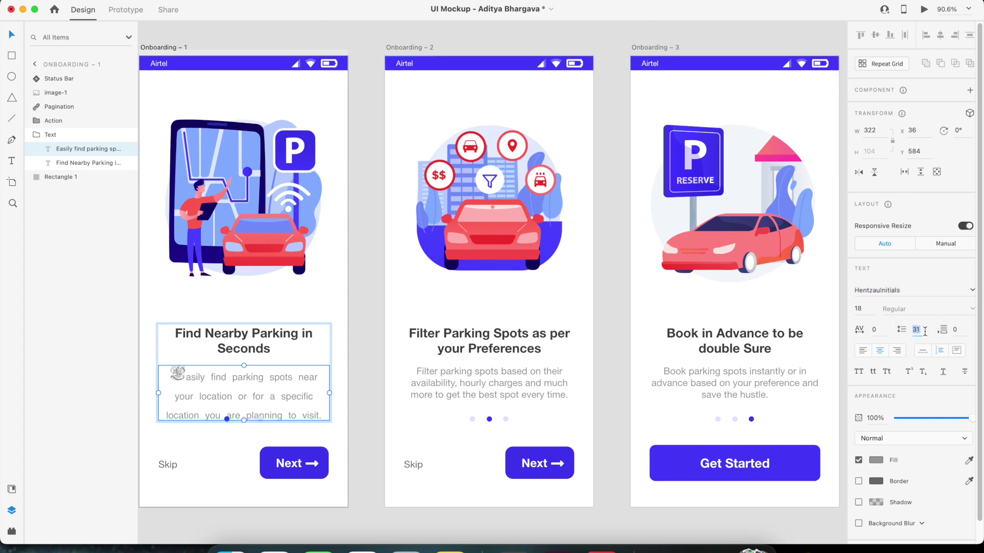
pyautogui.write('20')
pyautogui.press('Return')
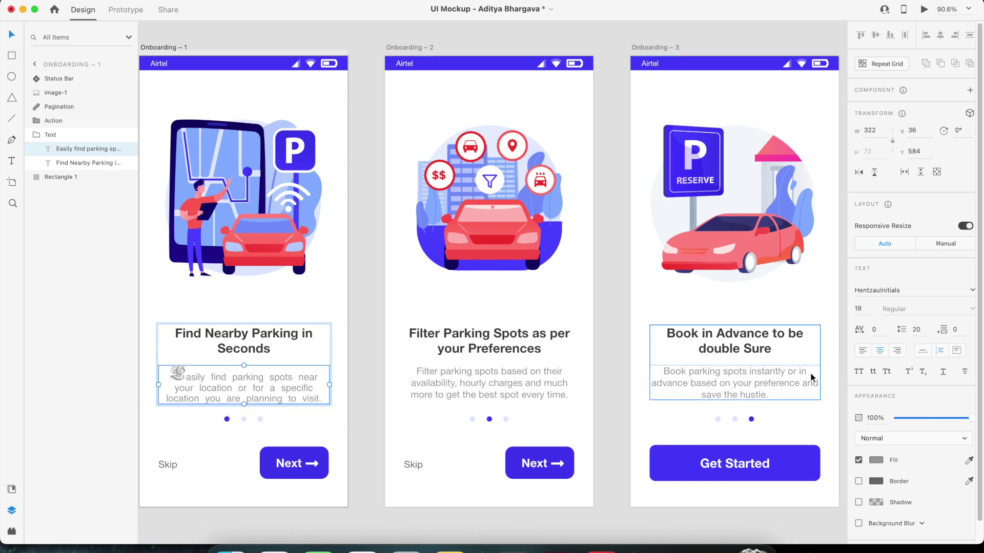
# Step: Fill the first description with the Next button's blue, sampled with the eyedropper
pyautogui.click(876, 460)
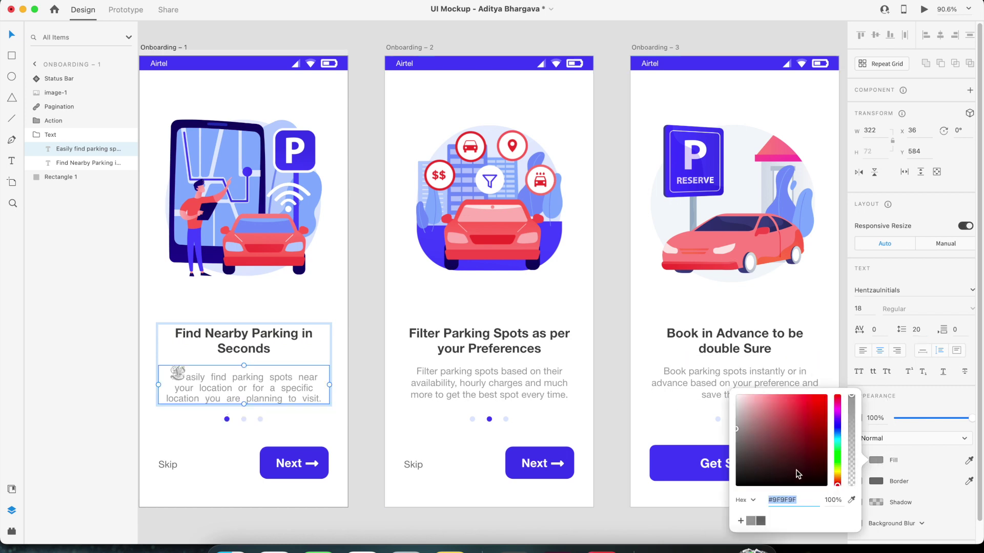
pyautogui.click(801, 418)
pyautogui.click(852, 499)
pyautogui.click(563, 458)
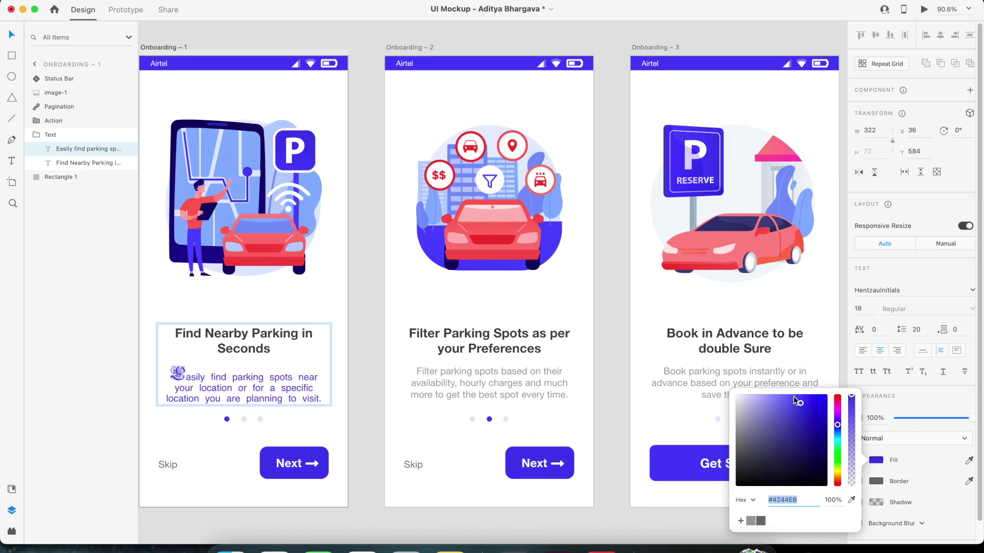
pyautogui.click(902, 404)
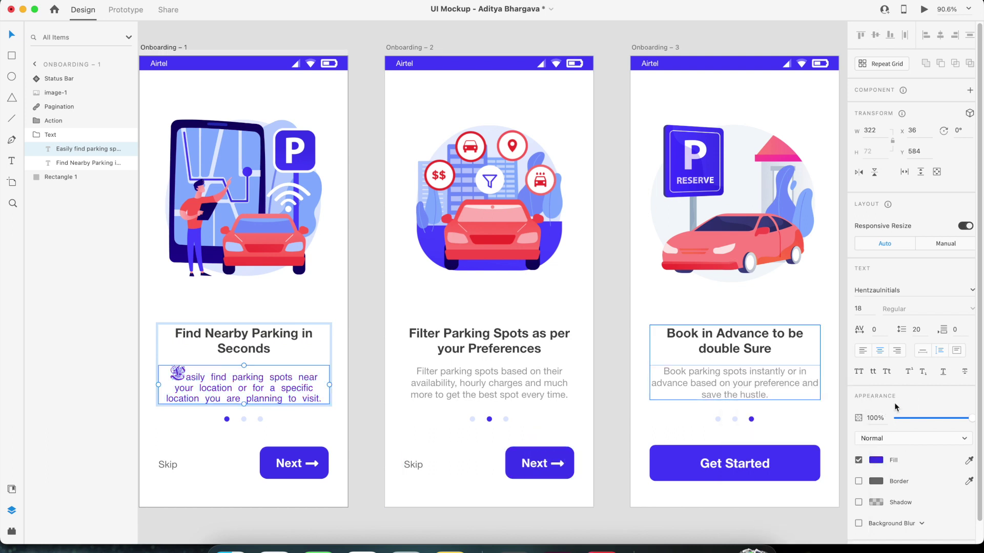
# Step: Make the first description all caps and set its font to Arial
pyautogui.click(861, 373)
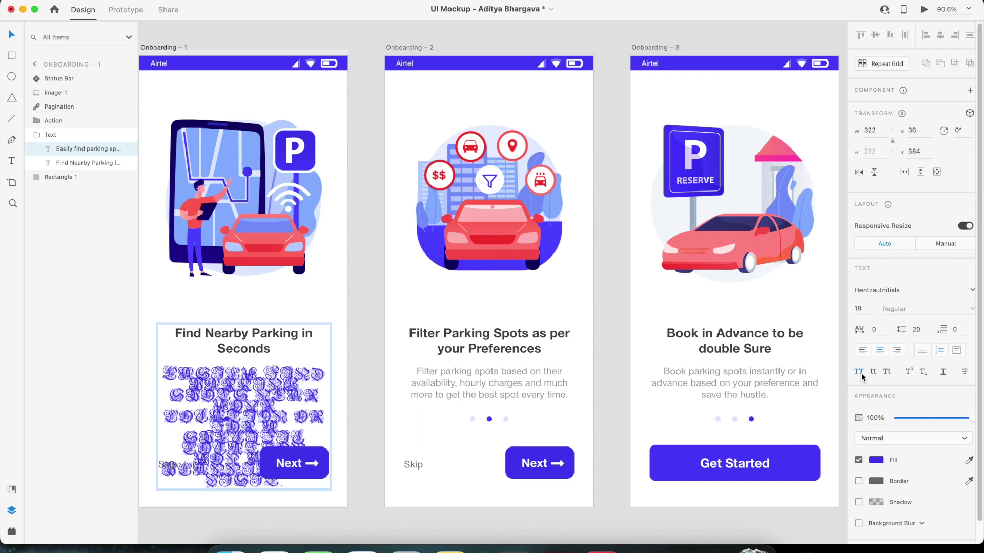
pyautogui.click(921, 293)
pyautogui.write('Ari')
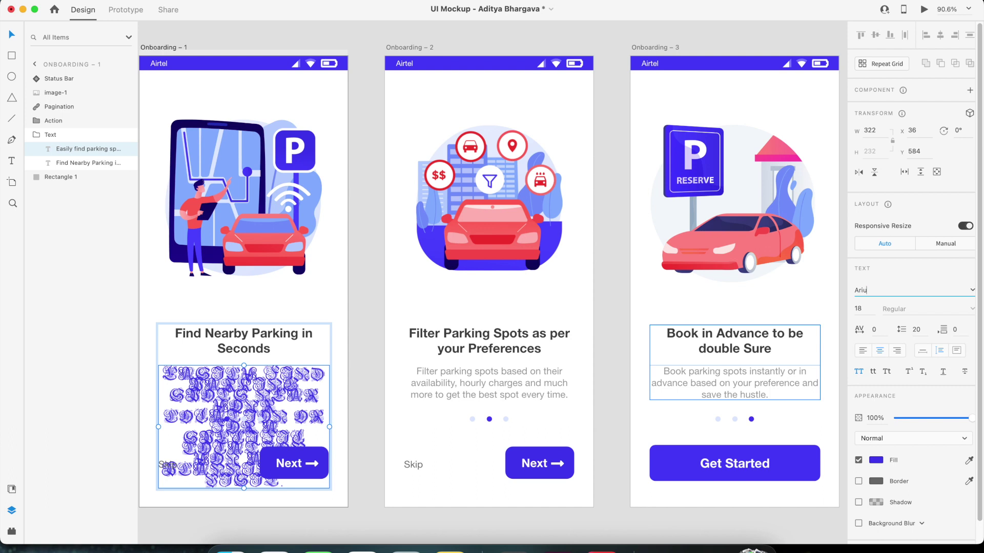
pyautogui.write('al')
pyautogui.press('Return')
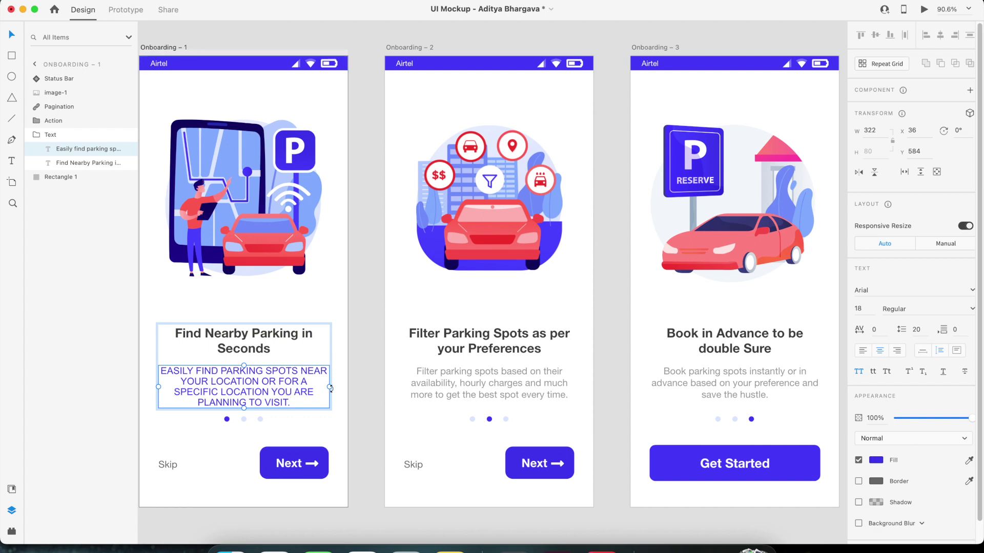
pyautogui.click(466, 383)
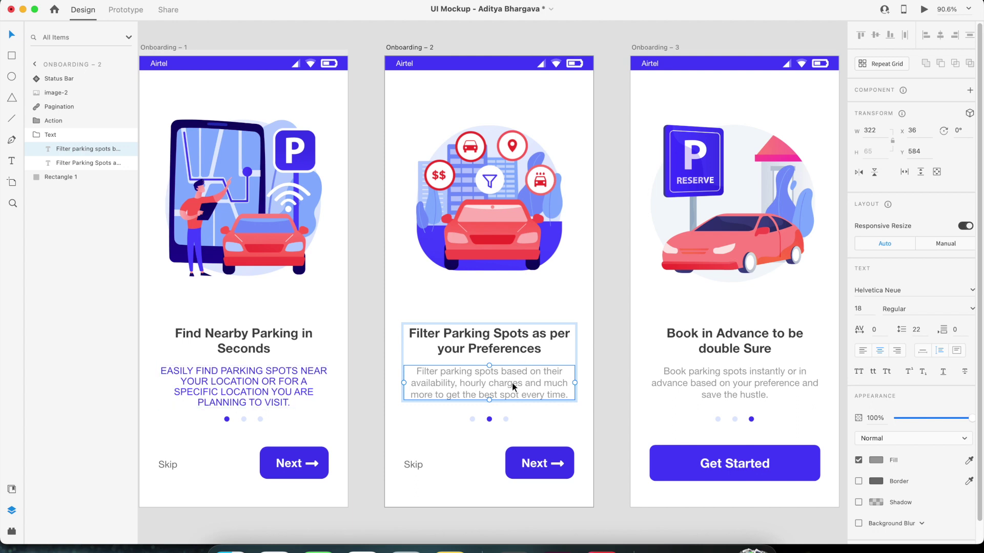
pyautogui.press('alt')
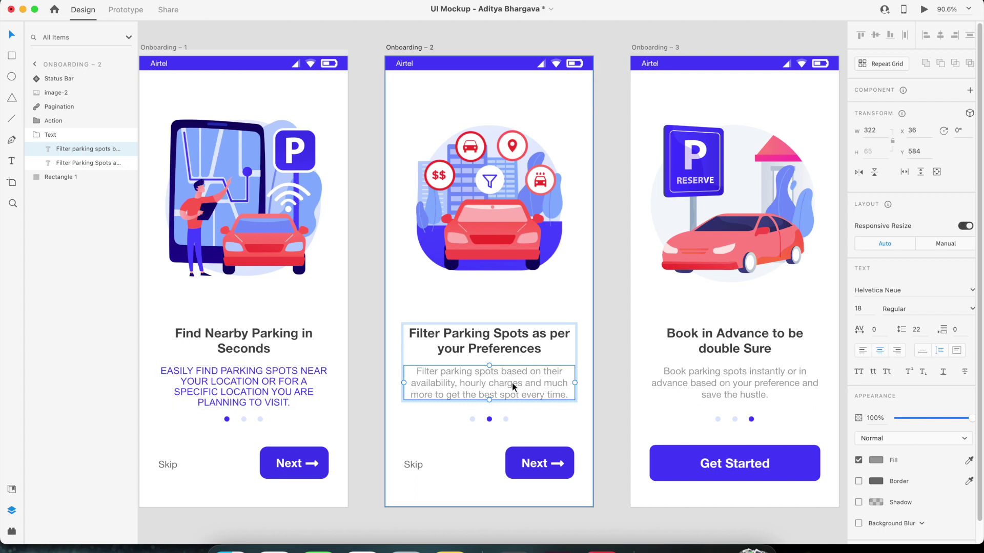
pyautogui.press('super+alt+v')
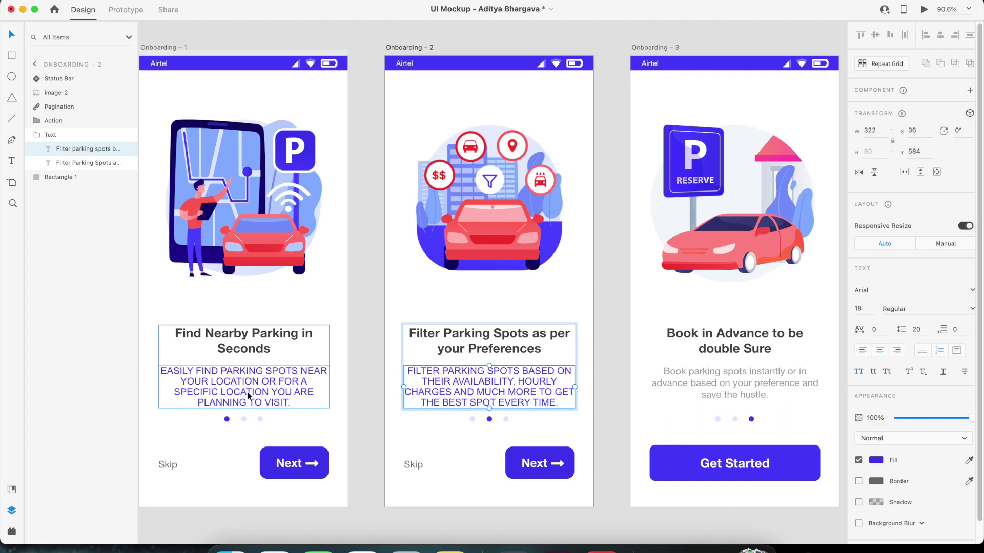
pyautogui.click(675, 372)
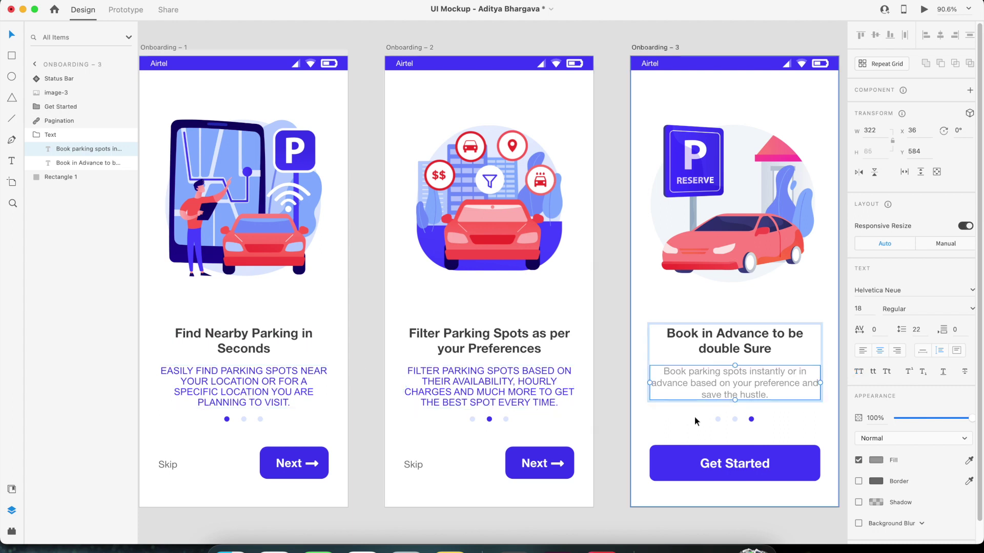
pyautogui.press('super+v')
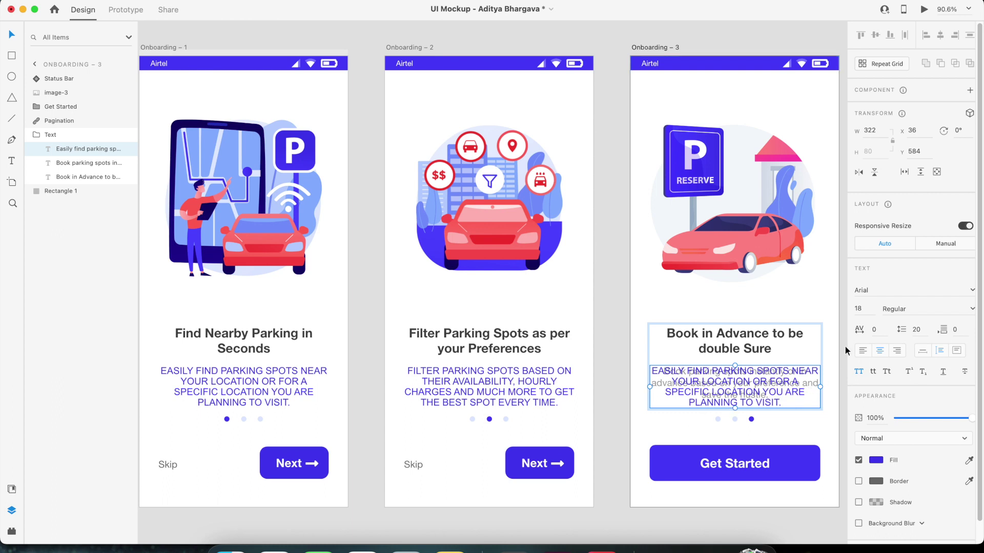
pyautogui.press('super+z')
pyautogui.press('super+z')
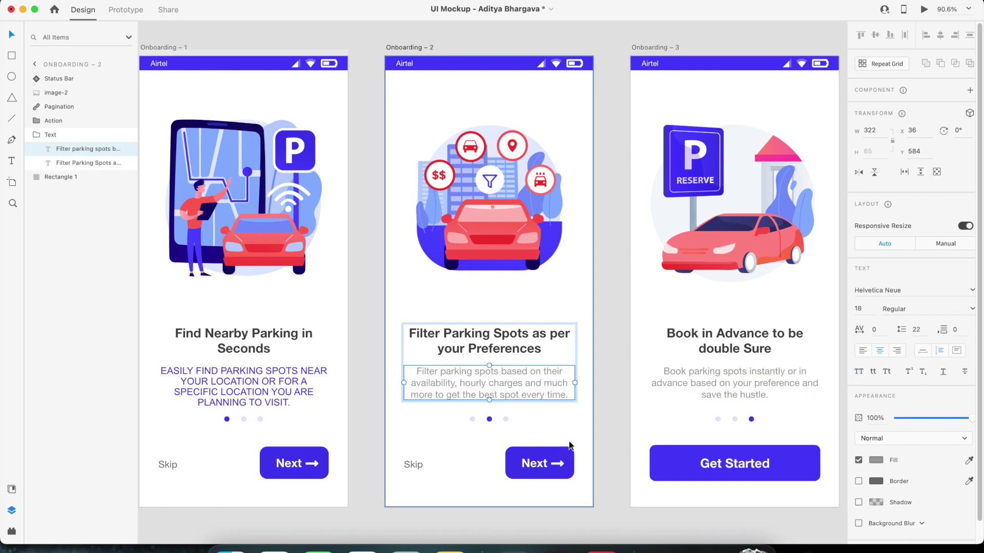
# Step: Undo the all-caps, blue fill and spacing changes, restoring the first description to grey Helvetica Neue
pyautogui.click(294, 395)
pyautogui.press('super+z')
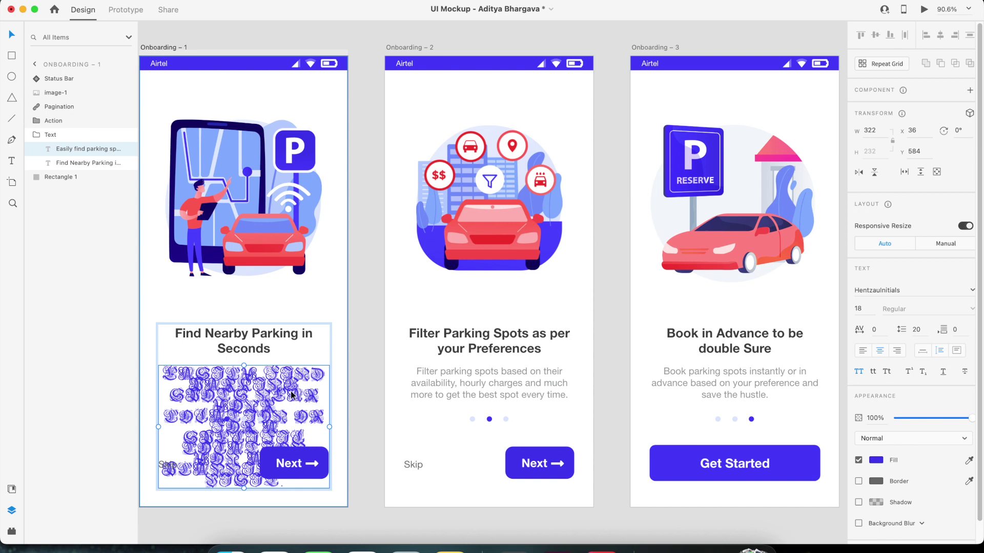
pyautogui.press('super+z')
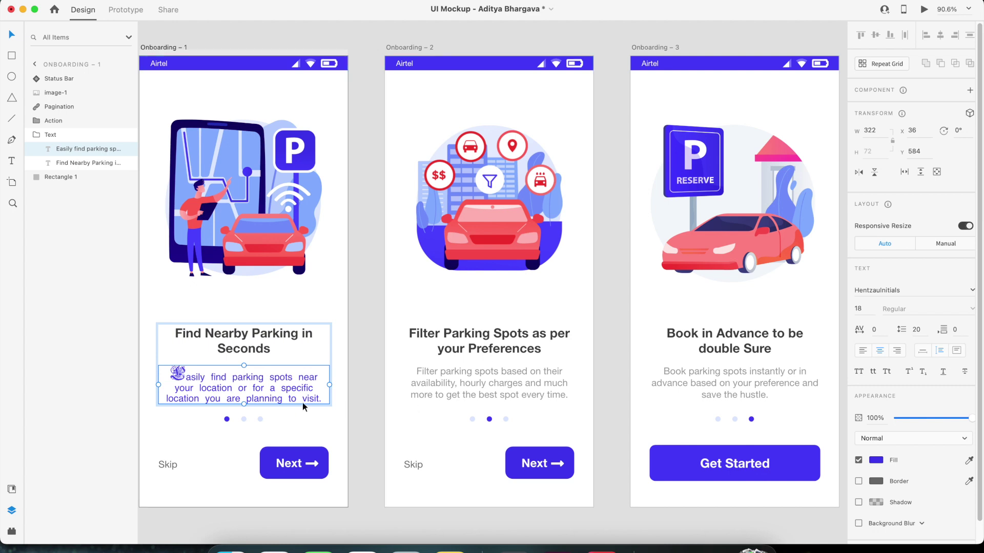
pyautogui.press('super+z')
pyautogui.press('super+z')
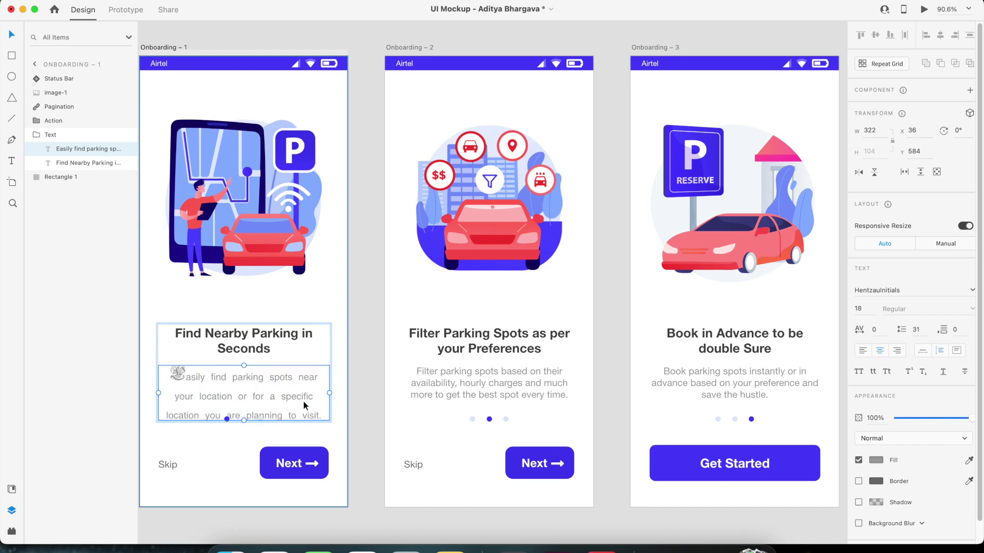
pyautogui.press('super+z')
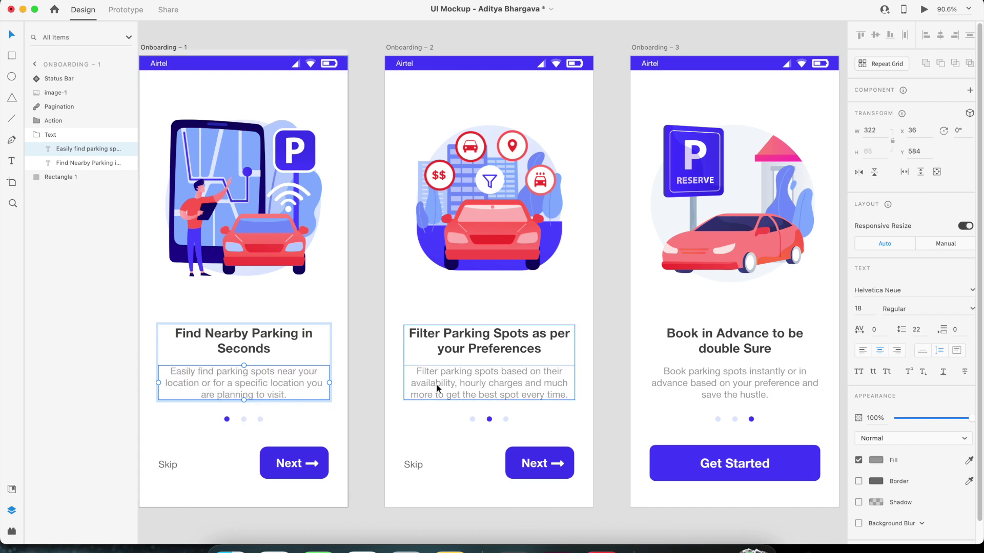
pyautogui.keyDown('super'); pyautogui.click(319, 479); pyautogui.keyUp('super')
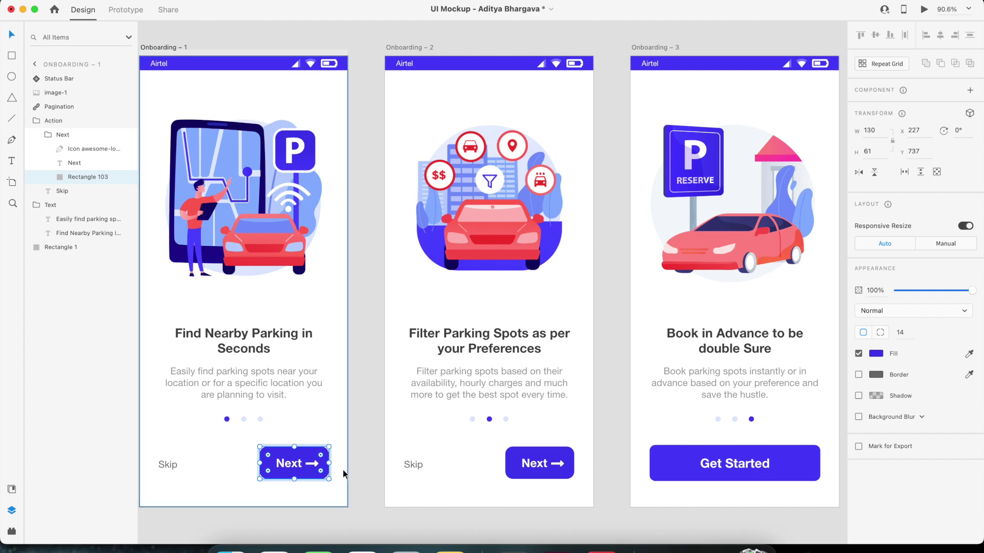
# Step: Change the first Next button's fill from blue to purple #8742E6
pyautogui.click(876, 354)
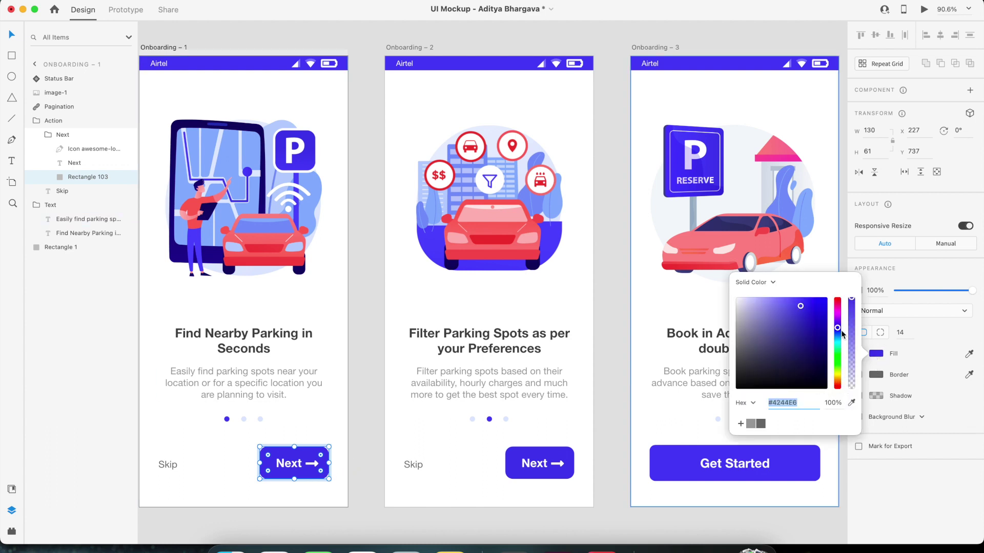
pyautogui.moveTo(839, 328); pyautogui.dragTo(839, 322)
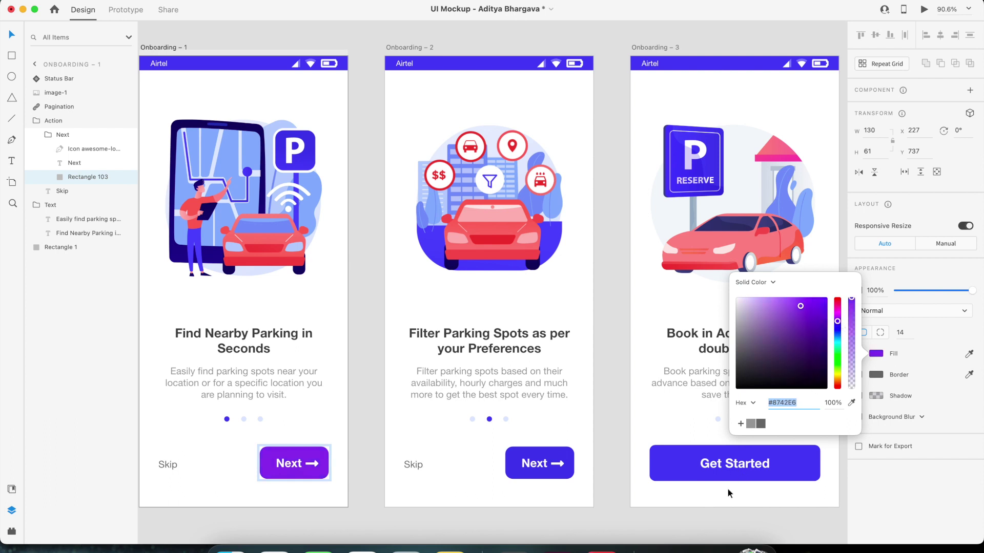
pyautogui.click(914, 475)
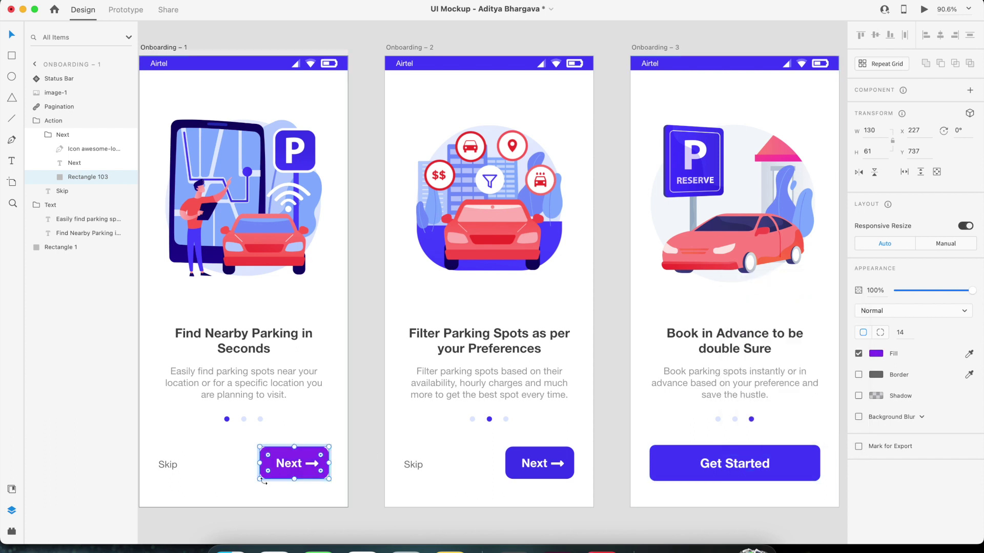
pyautogui.click(530, 479)
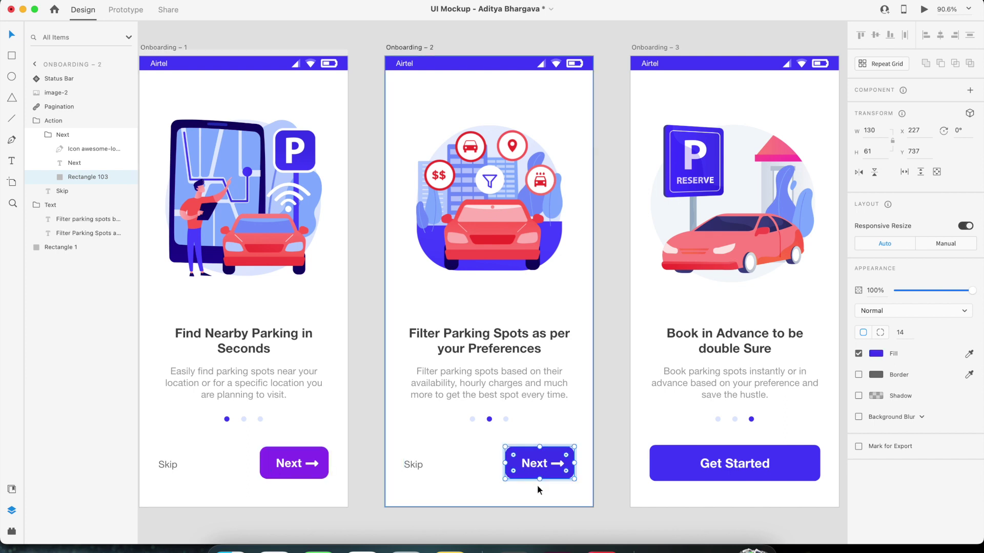
# Step: Apply the first button's purple to the second Next button with Paste Appearance, undoing stray pastes
pyautogui.press('super+v')
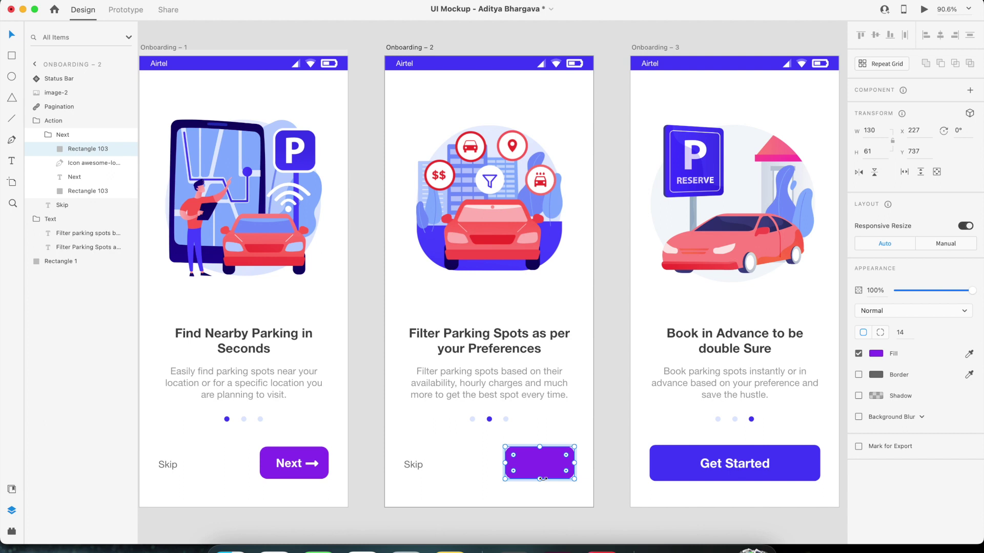
pyautogui.press('super+z')
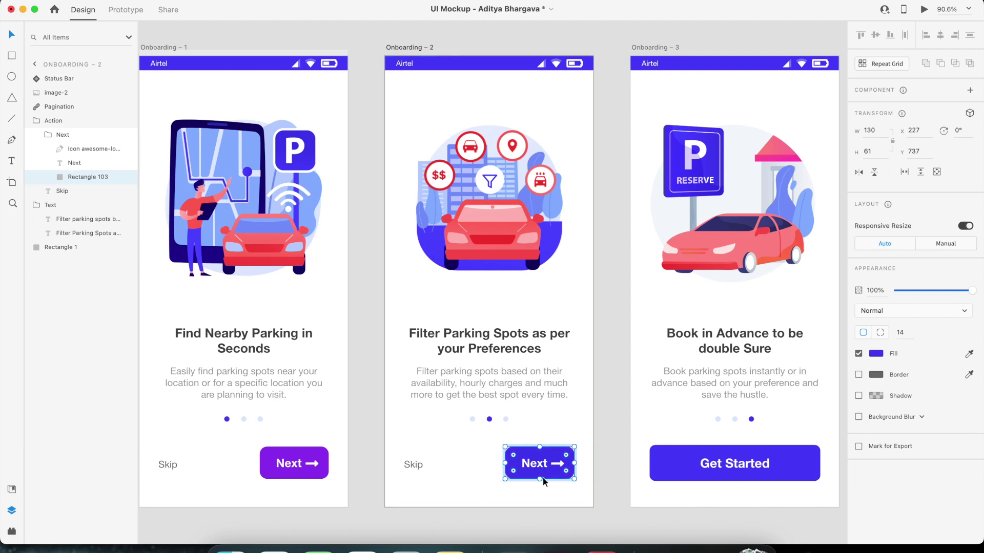
pyautogui.press('super+v')
pyautogui.press('super+v')
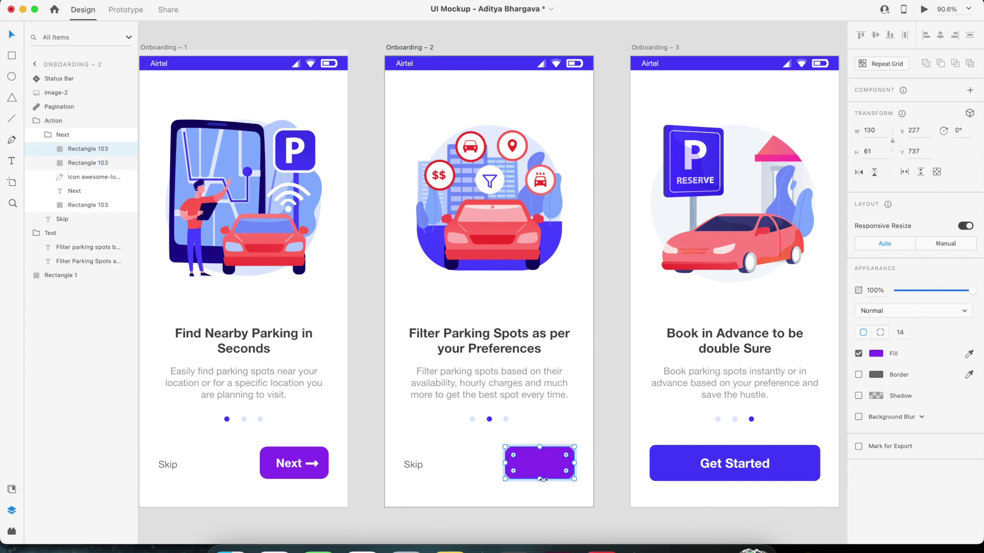
pyautogui.press('super+z')
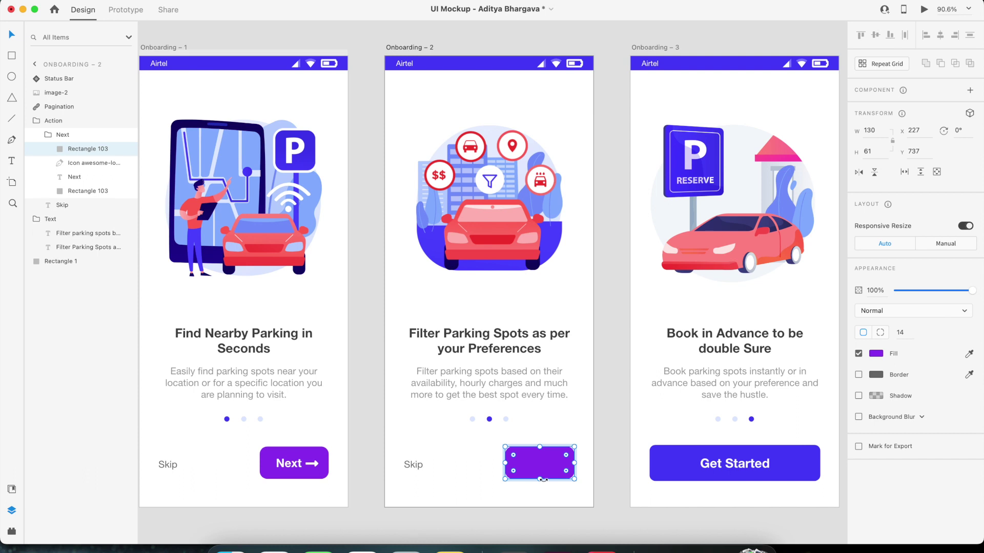
pyautogui.press('super+z')
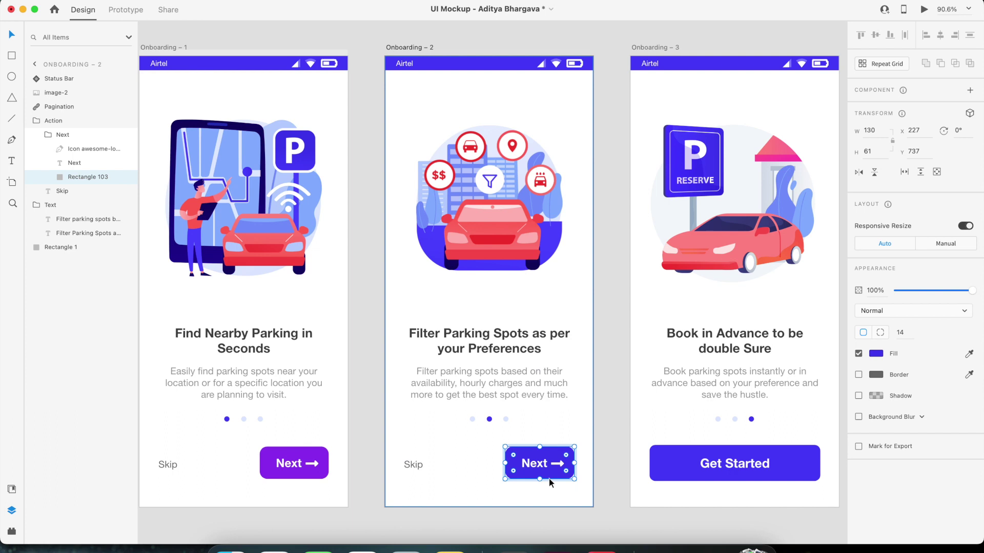
pyautogui.press('super+alt+v')
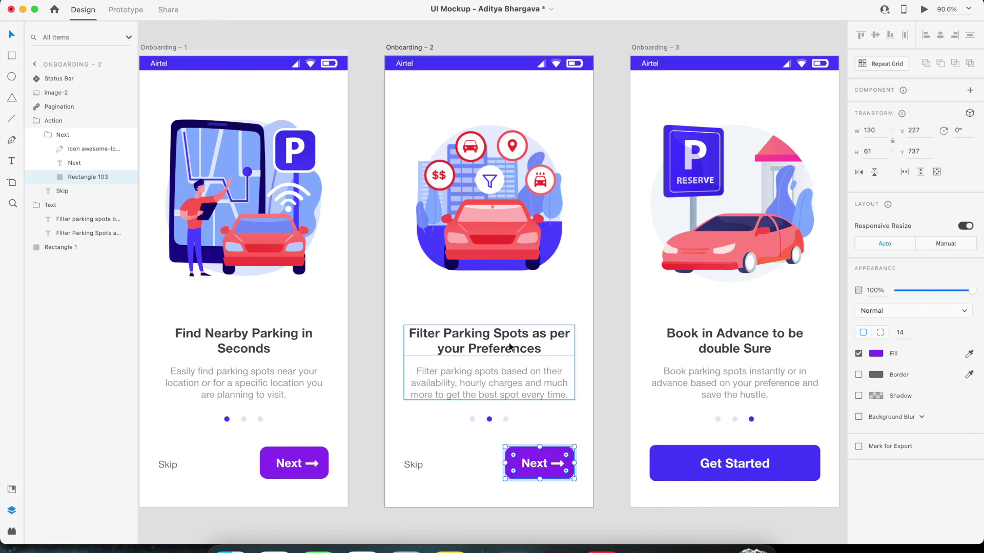
pyautogui.keyDown('super'); pyautogui.click(306, 476); pyautogui.keyUp('super')
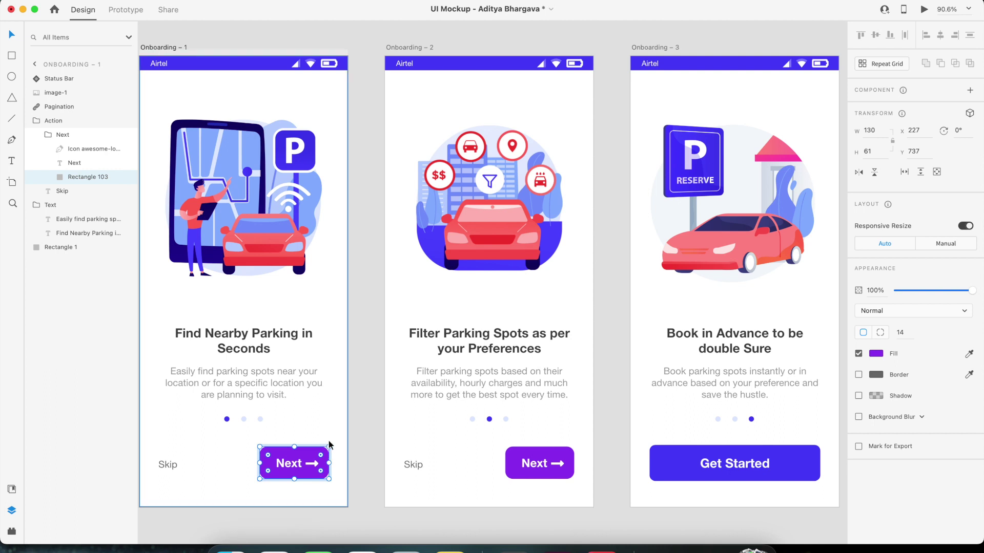
# Step: Set the first Next button's corner radius to 0
pyautogui.click(906, 336)
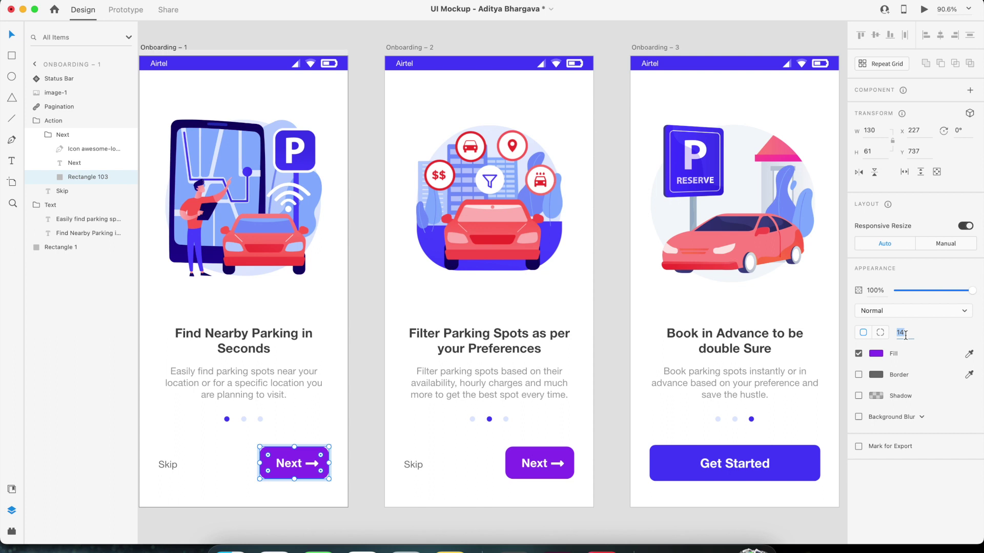
pyautogui.write('0')
pyautogui.press('Return')
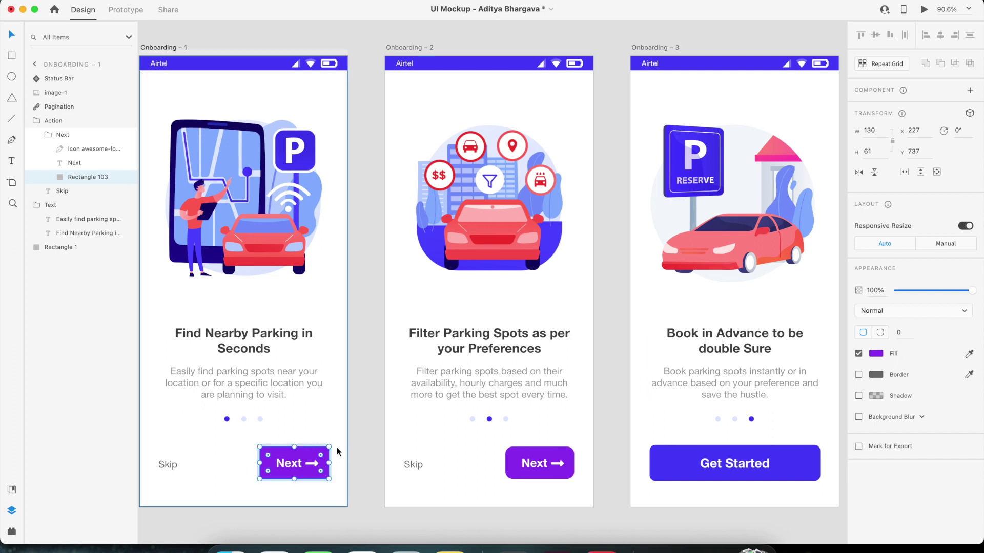
# Step: Give the second screen's Next button the same square corners via Paste Appearance
pyautogui.click(515, 472)
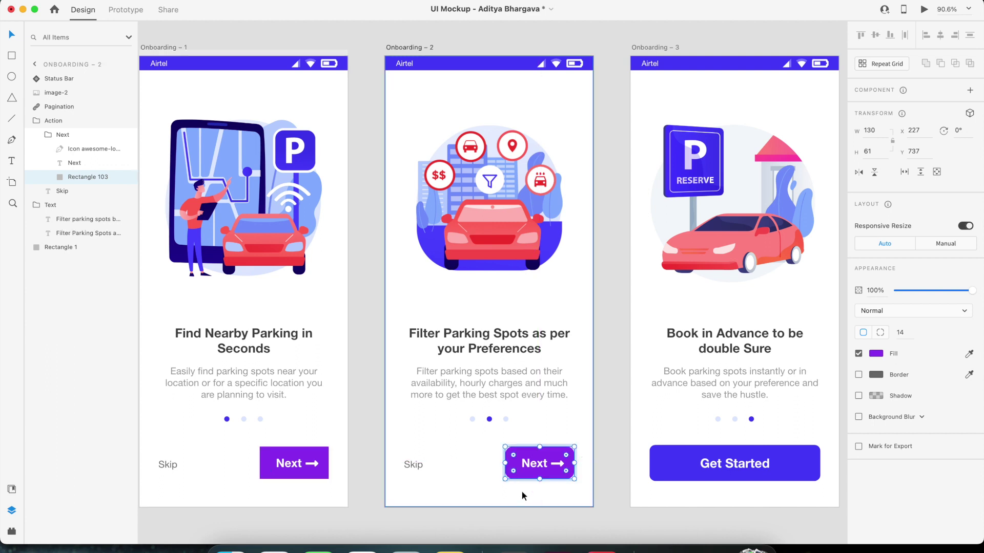
pyautogui.press('super+v')
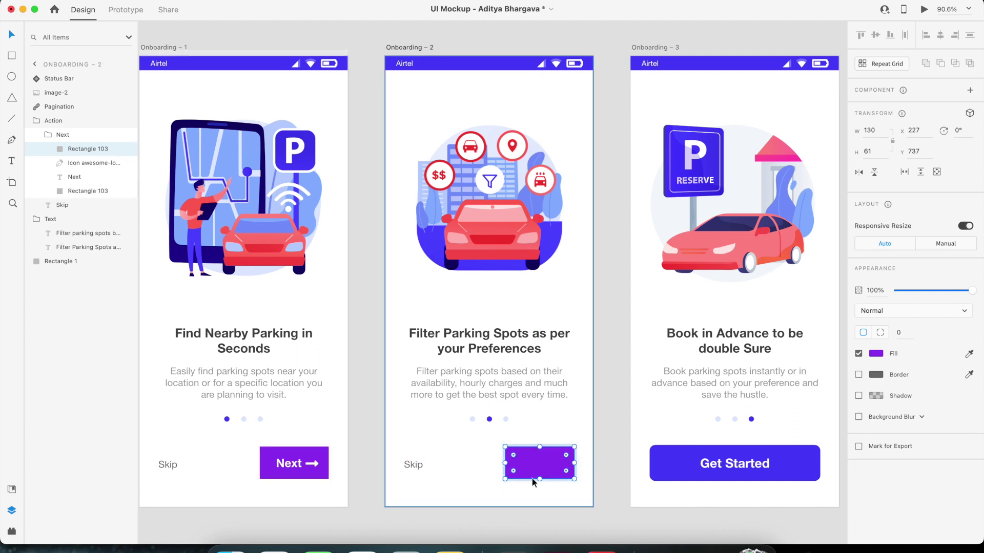
pyautogui.press('super+z')
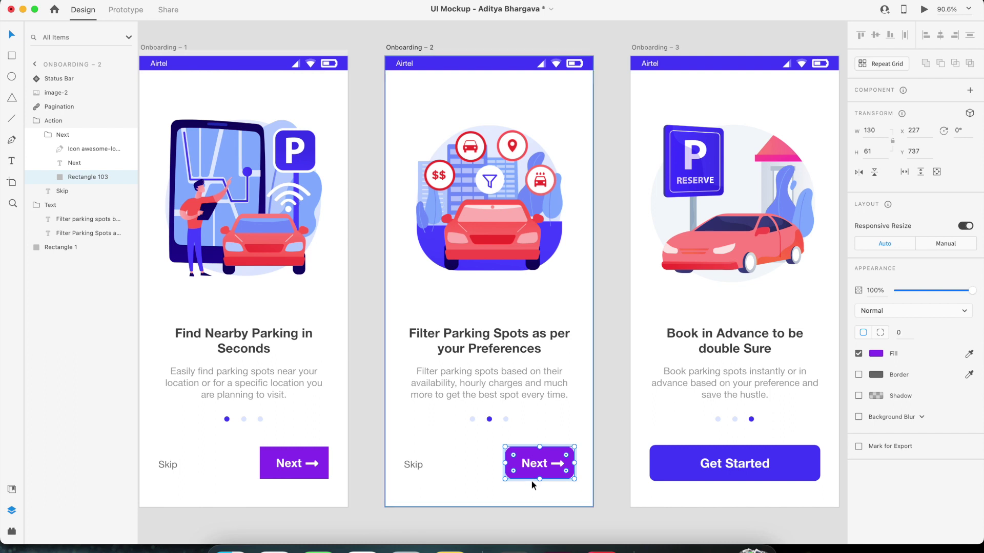
pyautogui.press('super+shift+z')
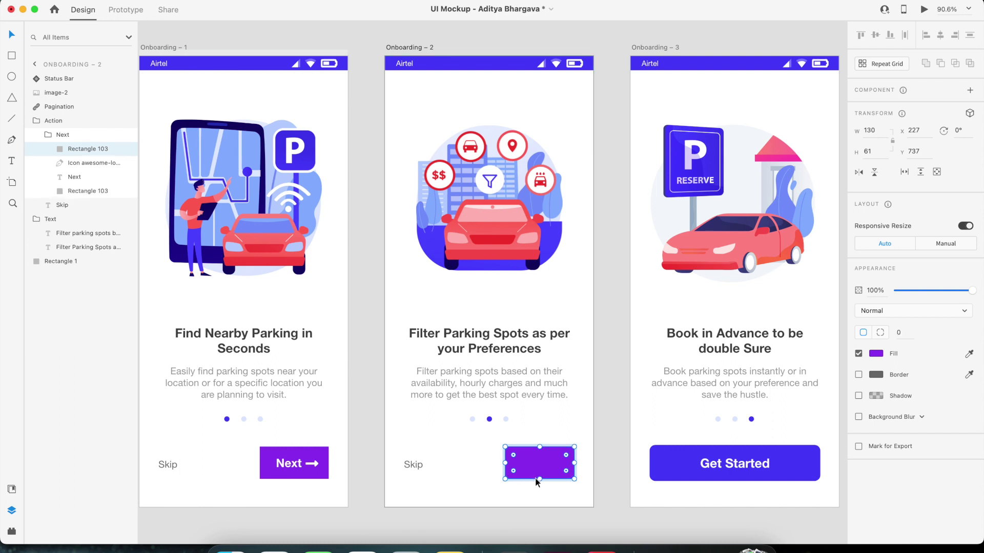
pyautogui.press('super+z')
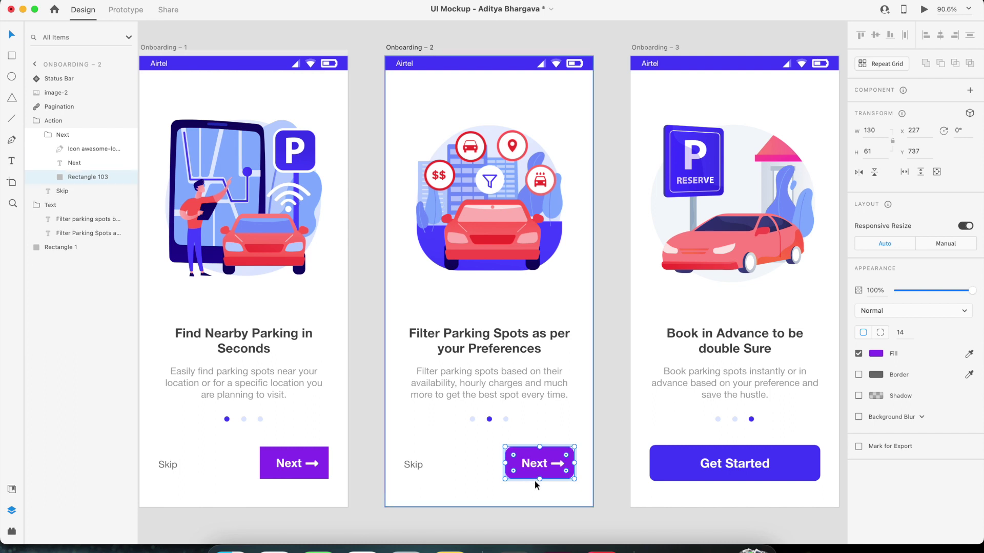
pyautogui.press('super+shift+z')
pyautogui.press('super+z')
pyautogui.press('alt')
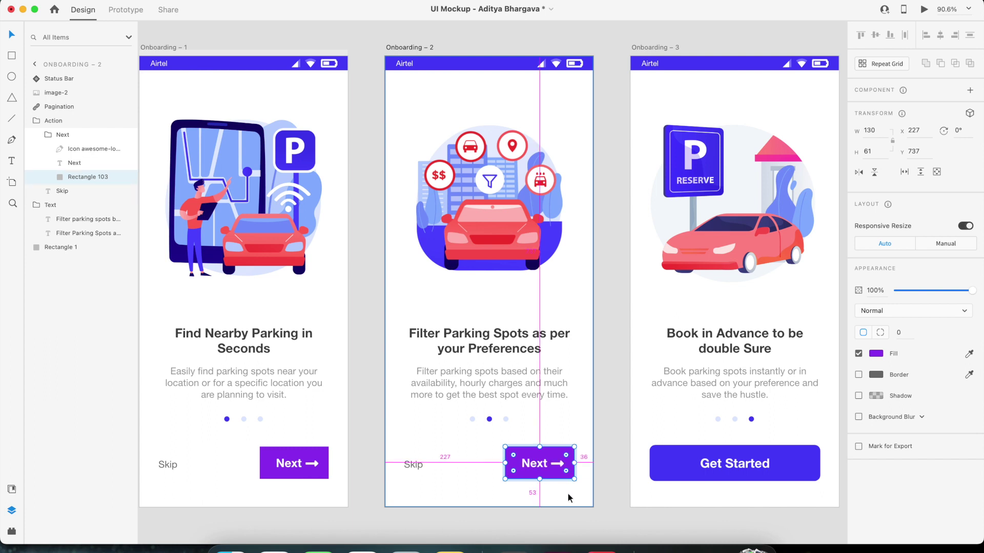
pyautogui.click(518, 490)
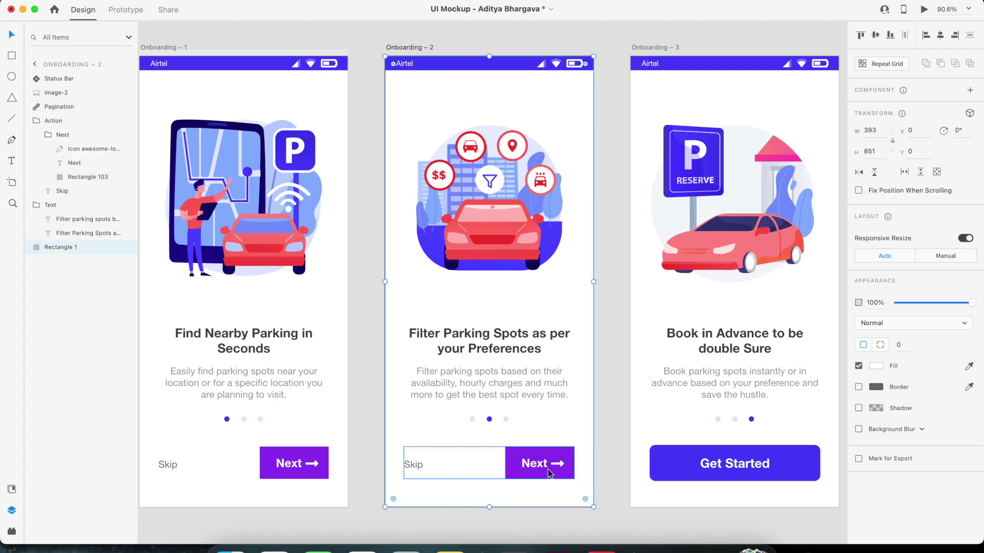
pyautogui.click(329, 457)
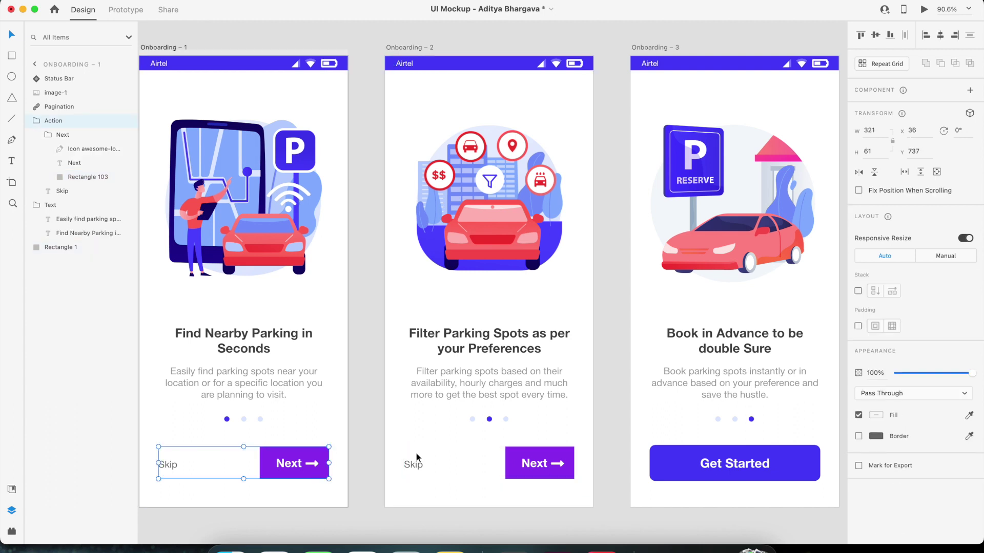